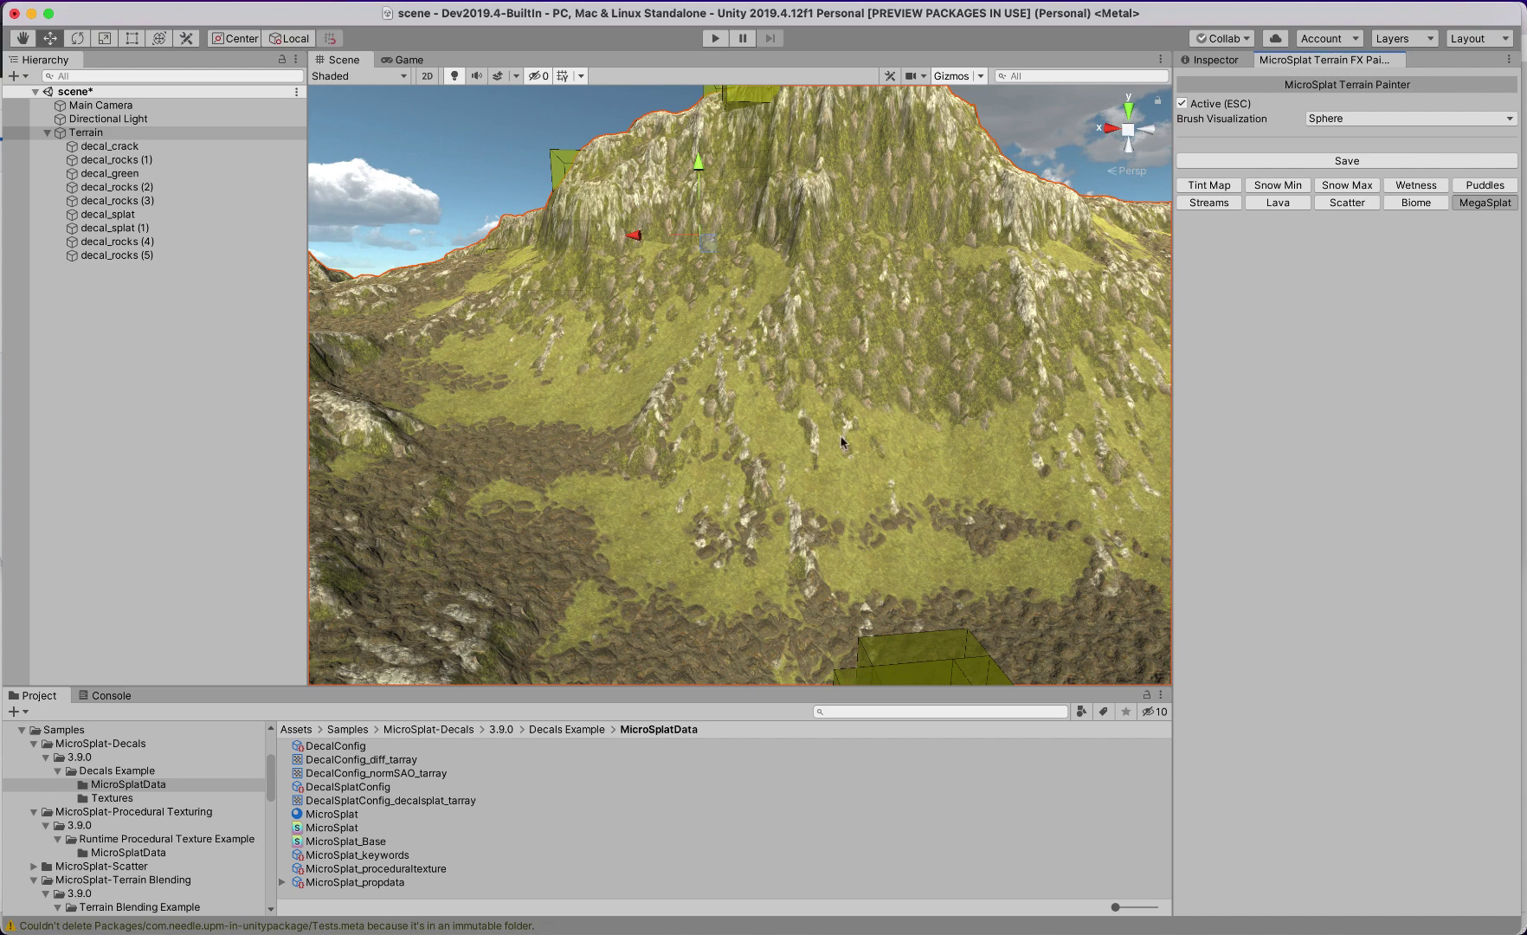
Open the Terrain's MicroSplat template material and set its shader type to Mega Splat Terrain.
alt+drag(776, 366, 809, 348)
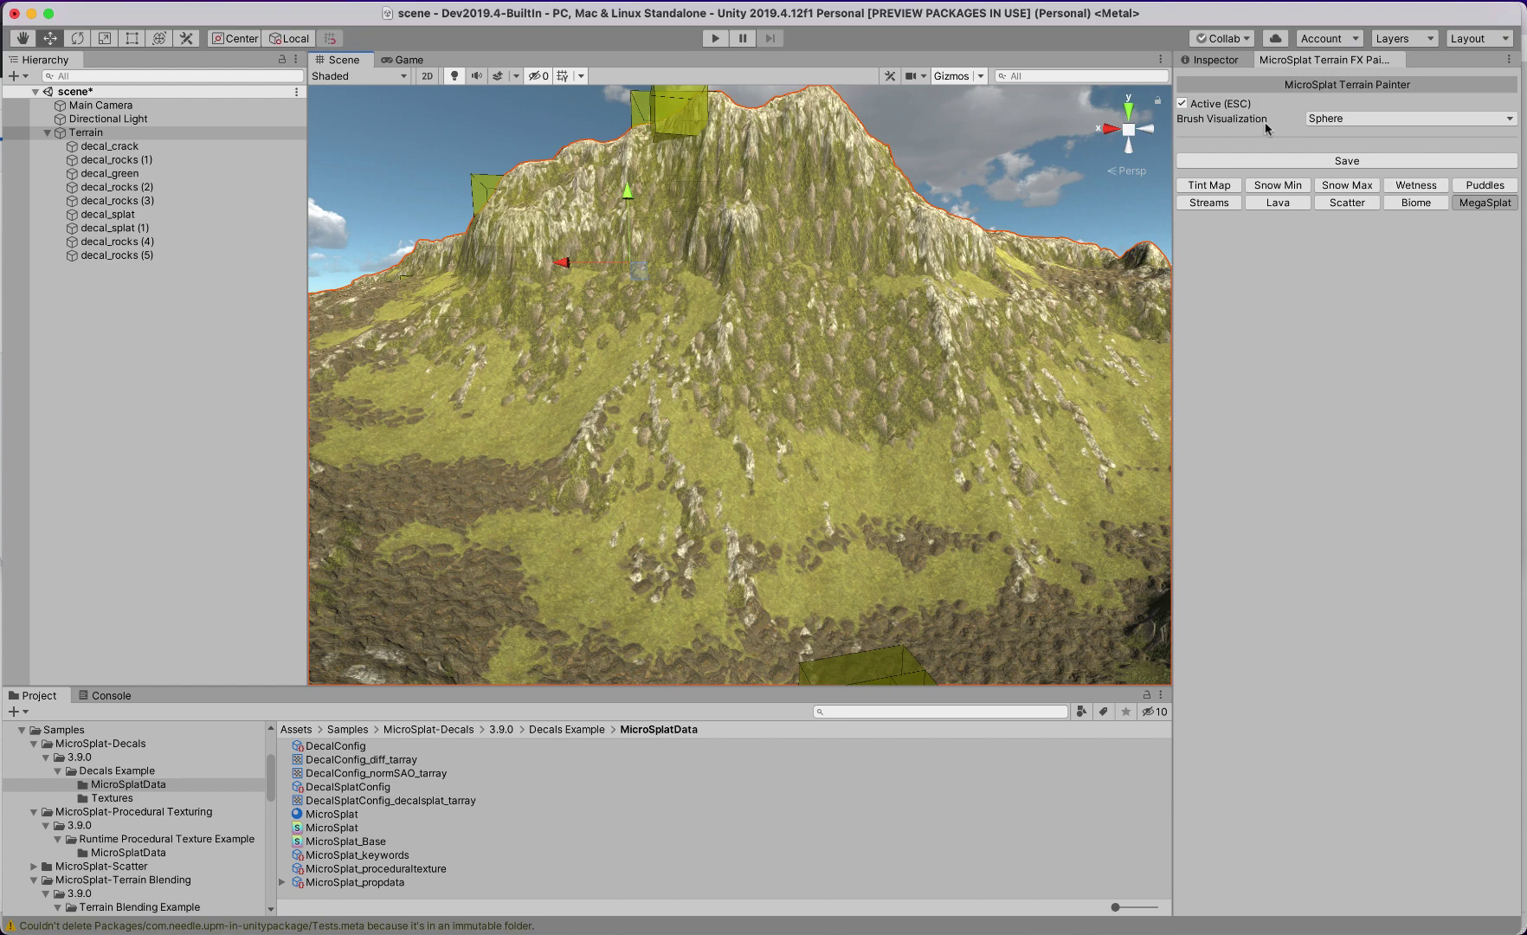
click(1219, 62)
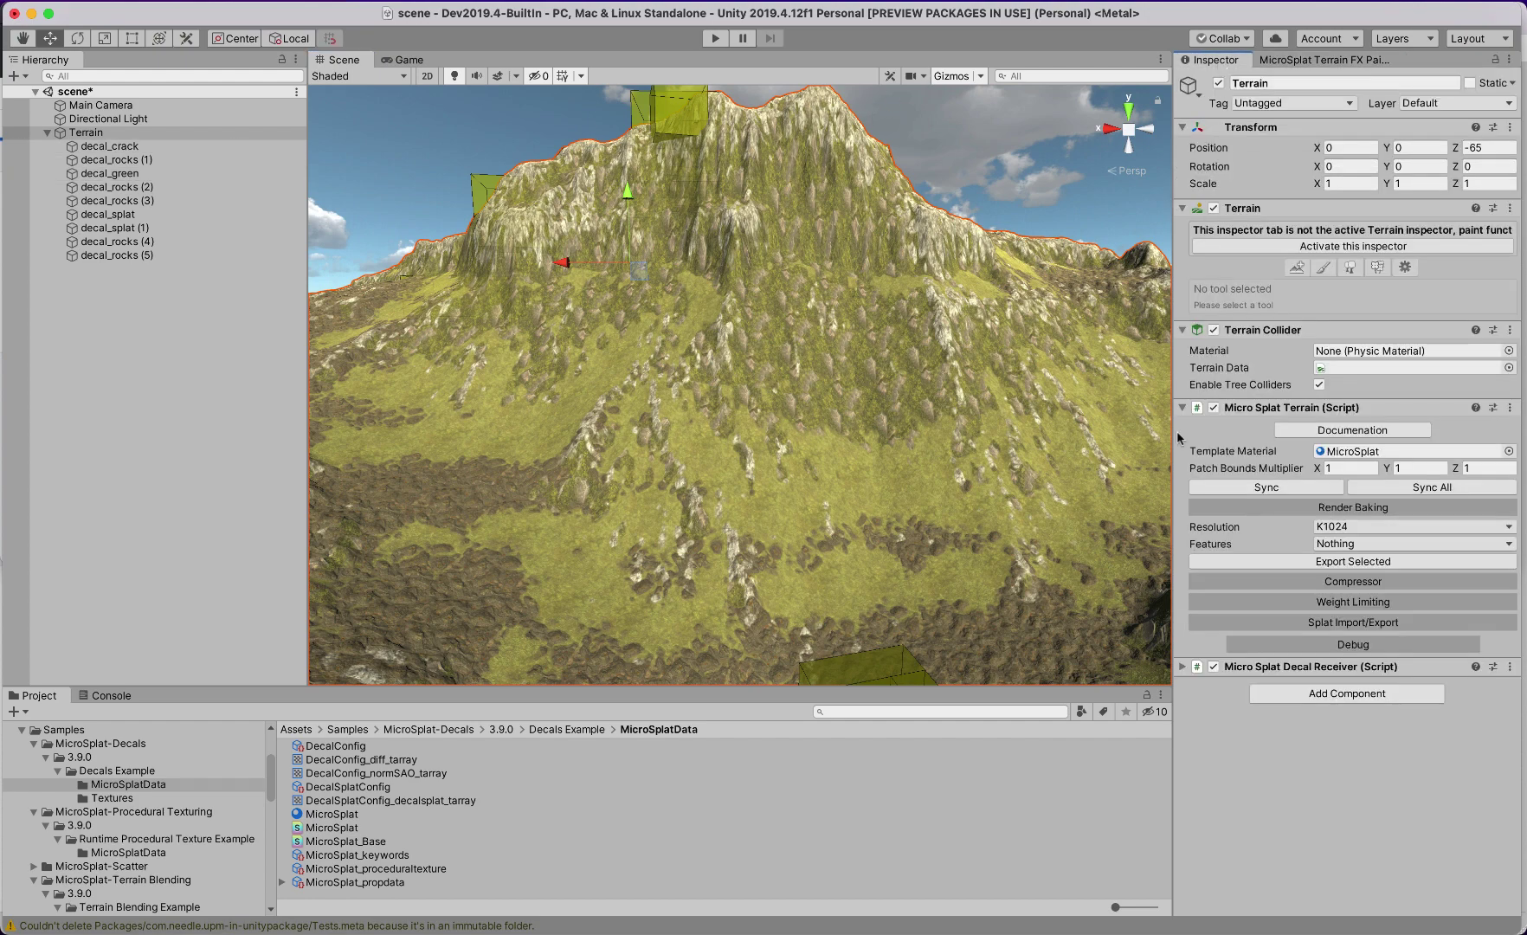
double_click(1329, 452)
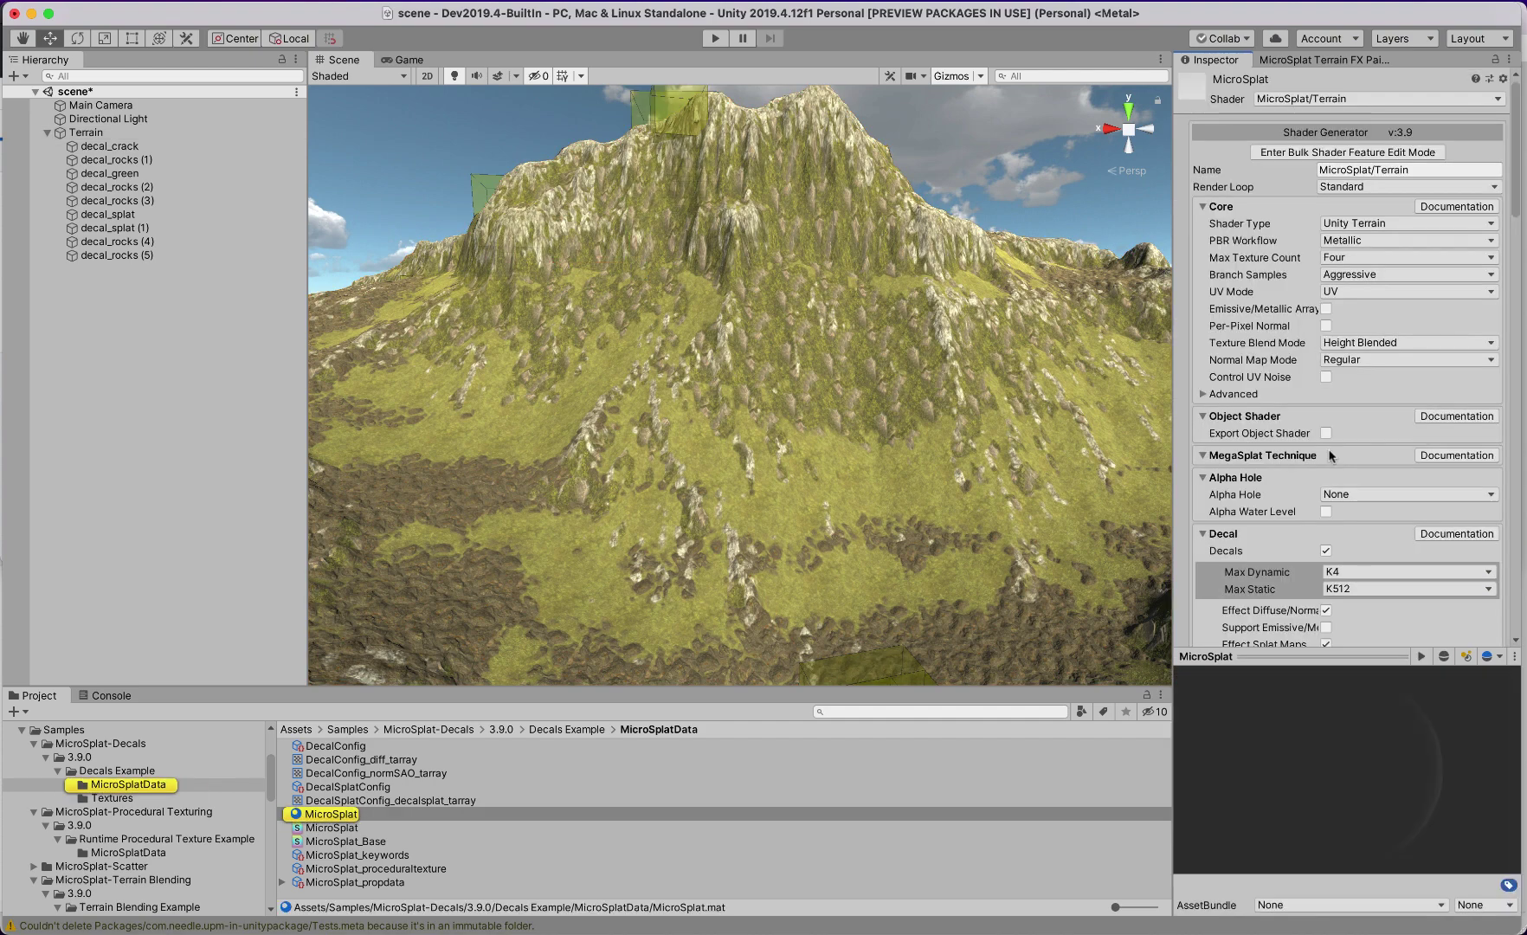
click(1338, 224)
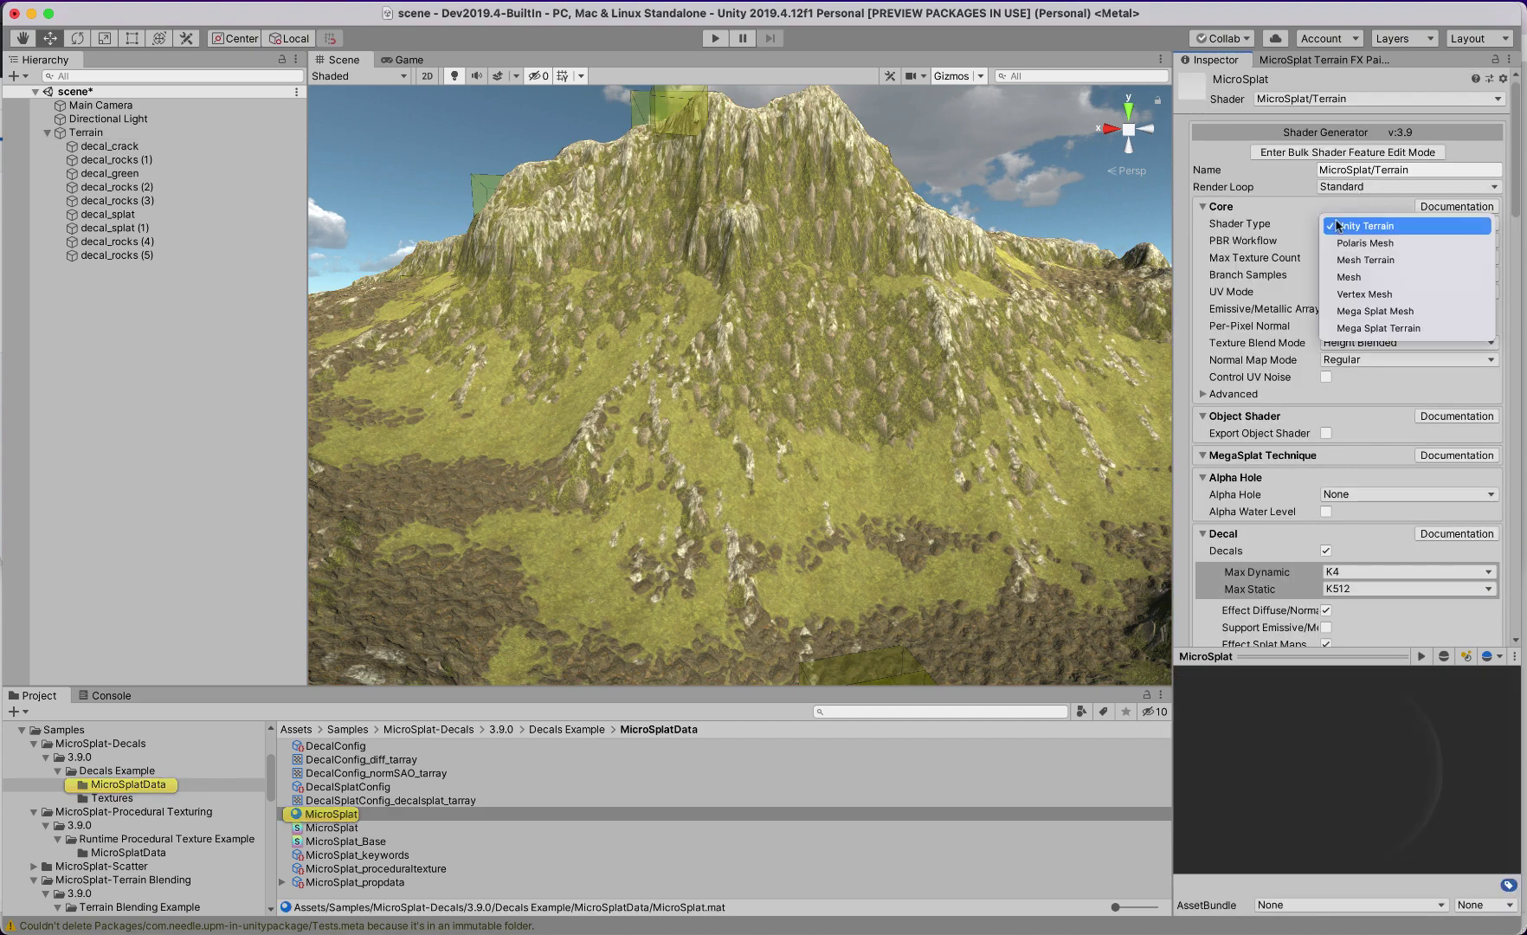
click(1344, 329)
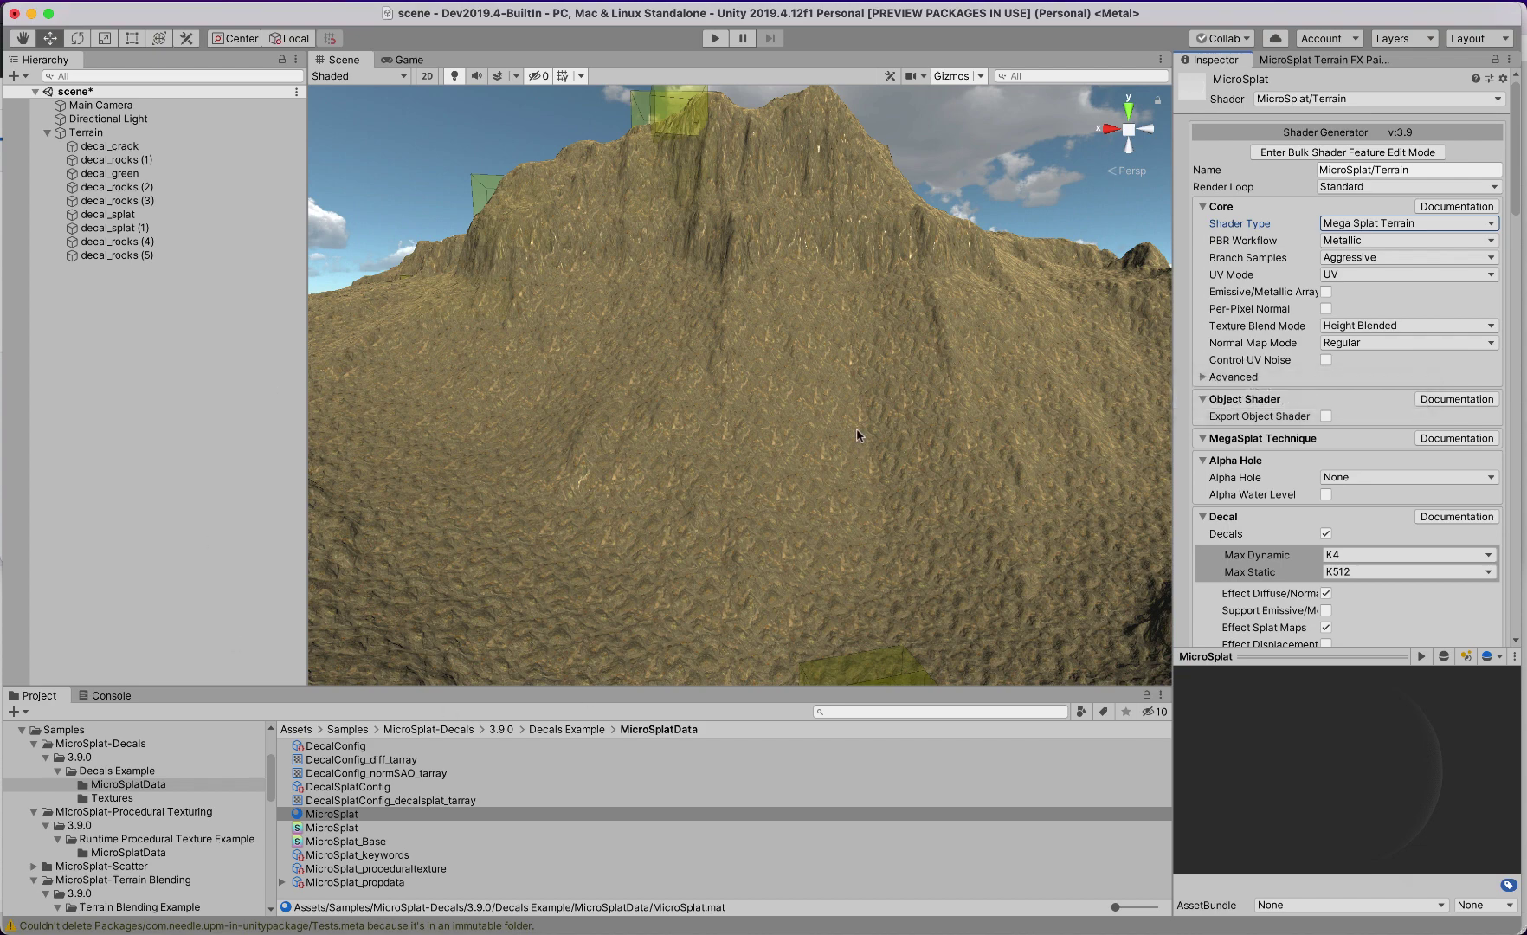
Select the Terrain, open the MicroSplat Terrain FX Painter and convert the terrain's splat maps to MegaSplat index maps.
click(113, 132)
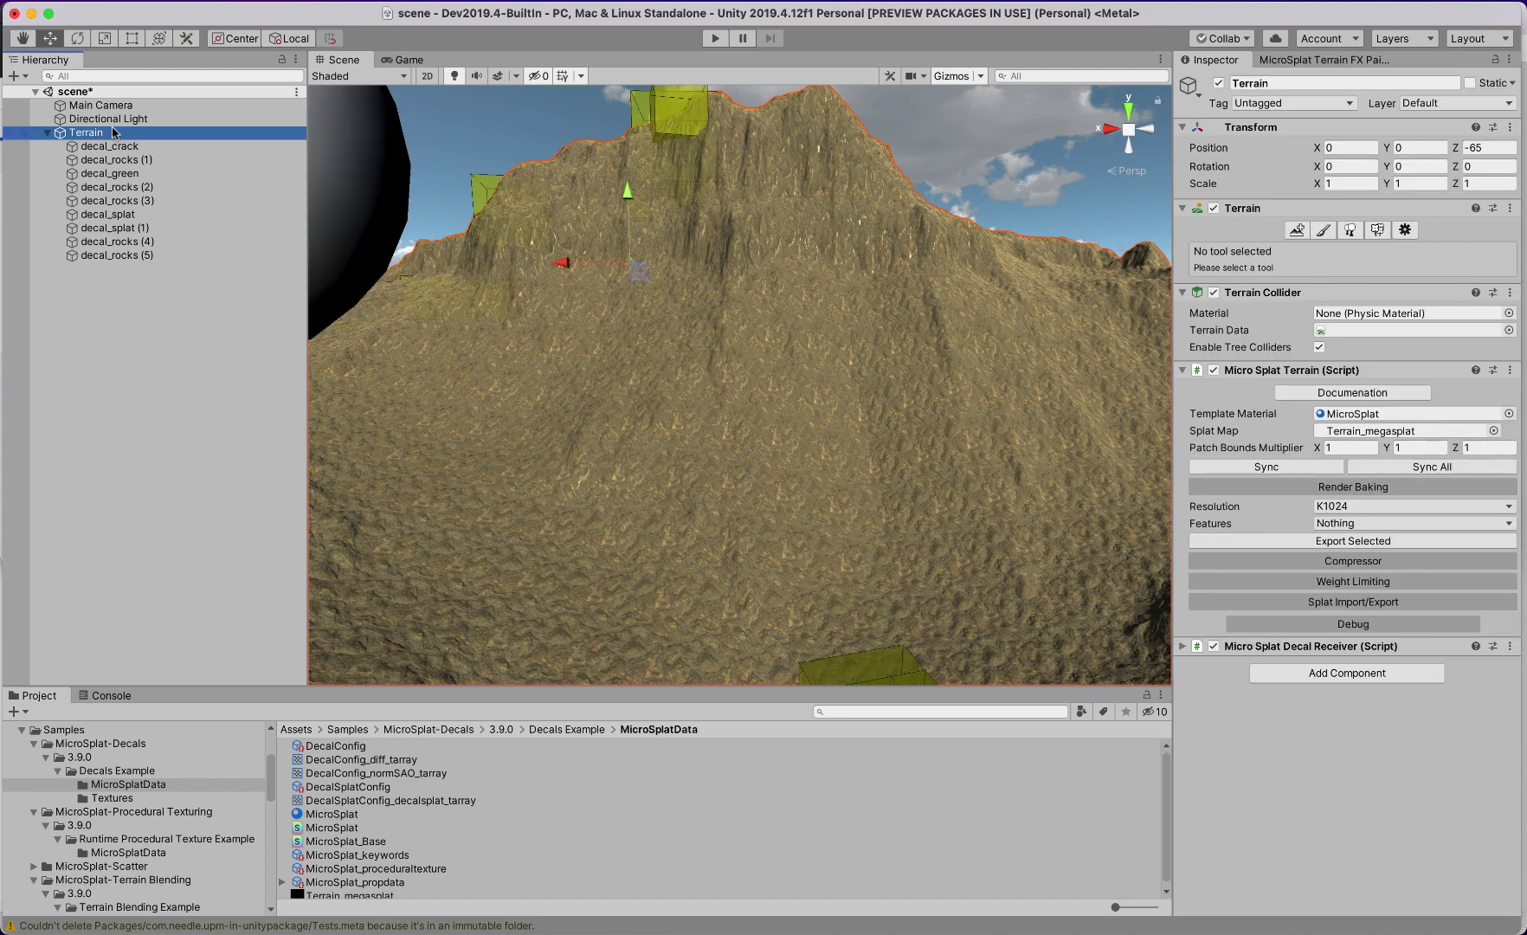
drag(789, 371, 1072, 402)
click(440, 426)
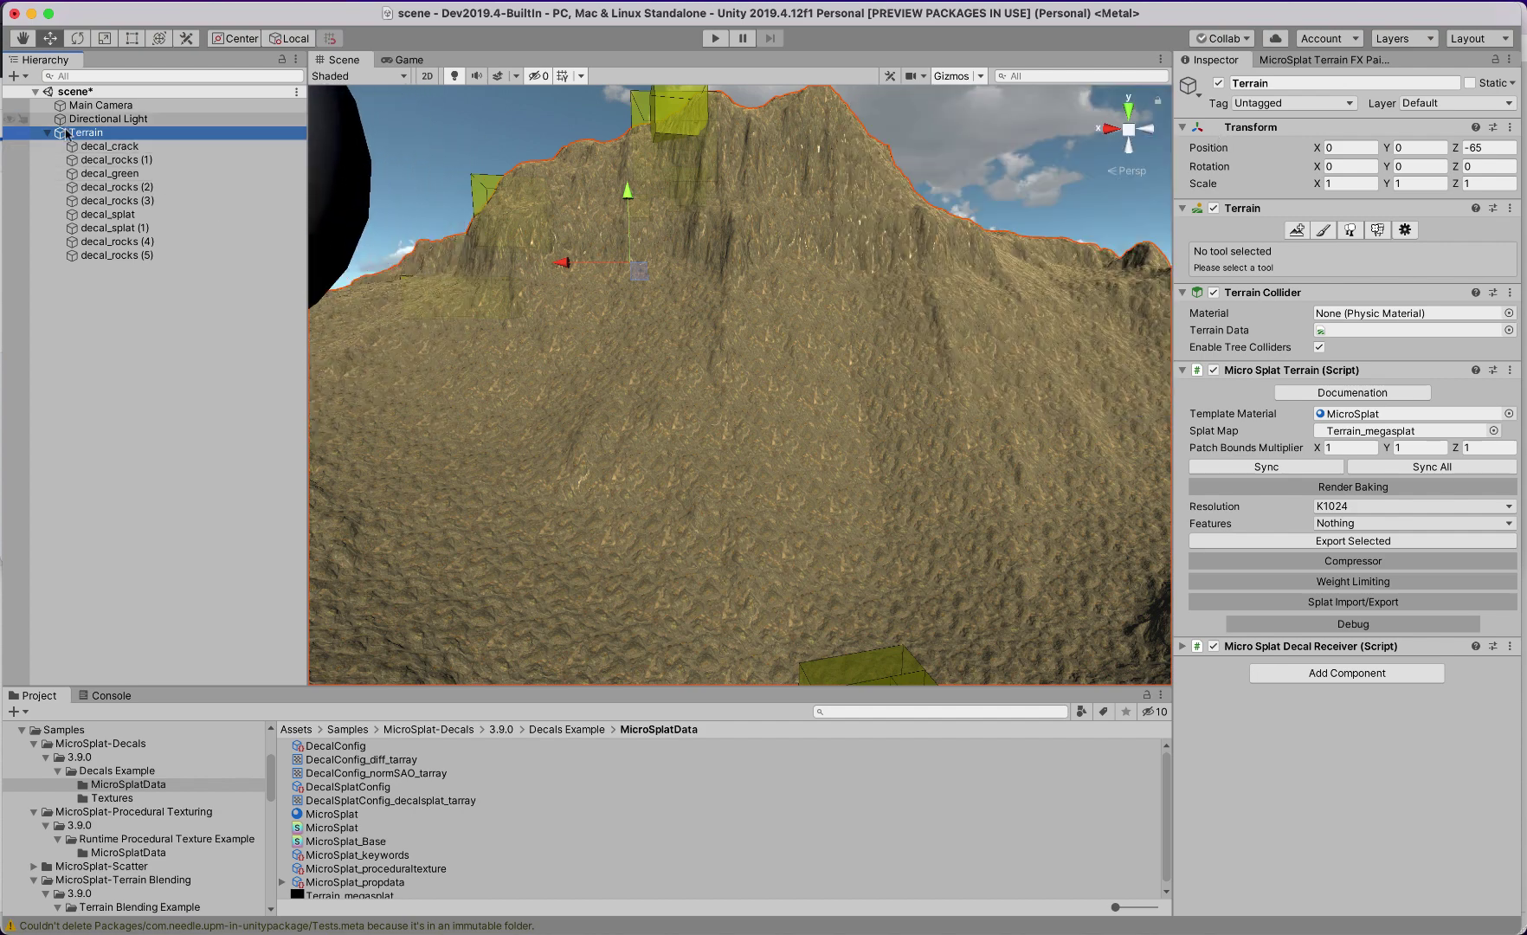
click(493, 0)
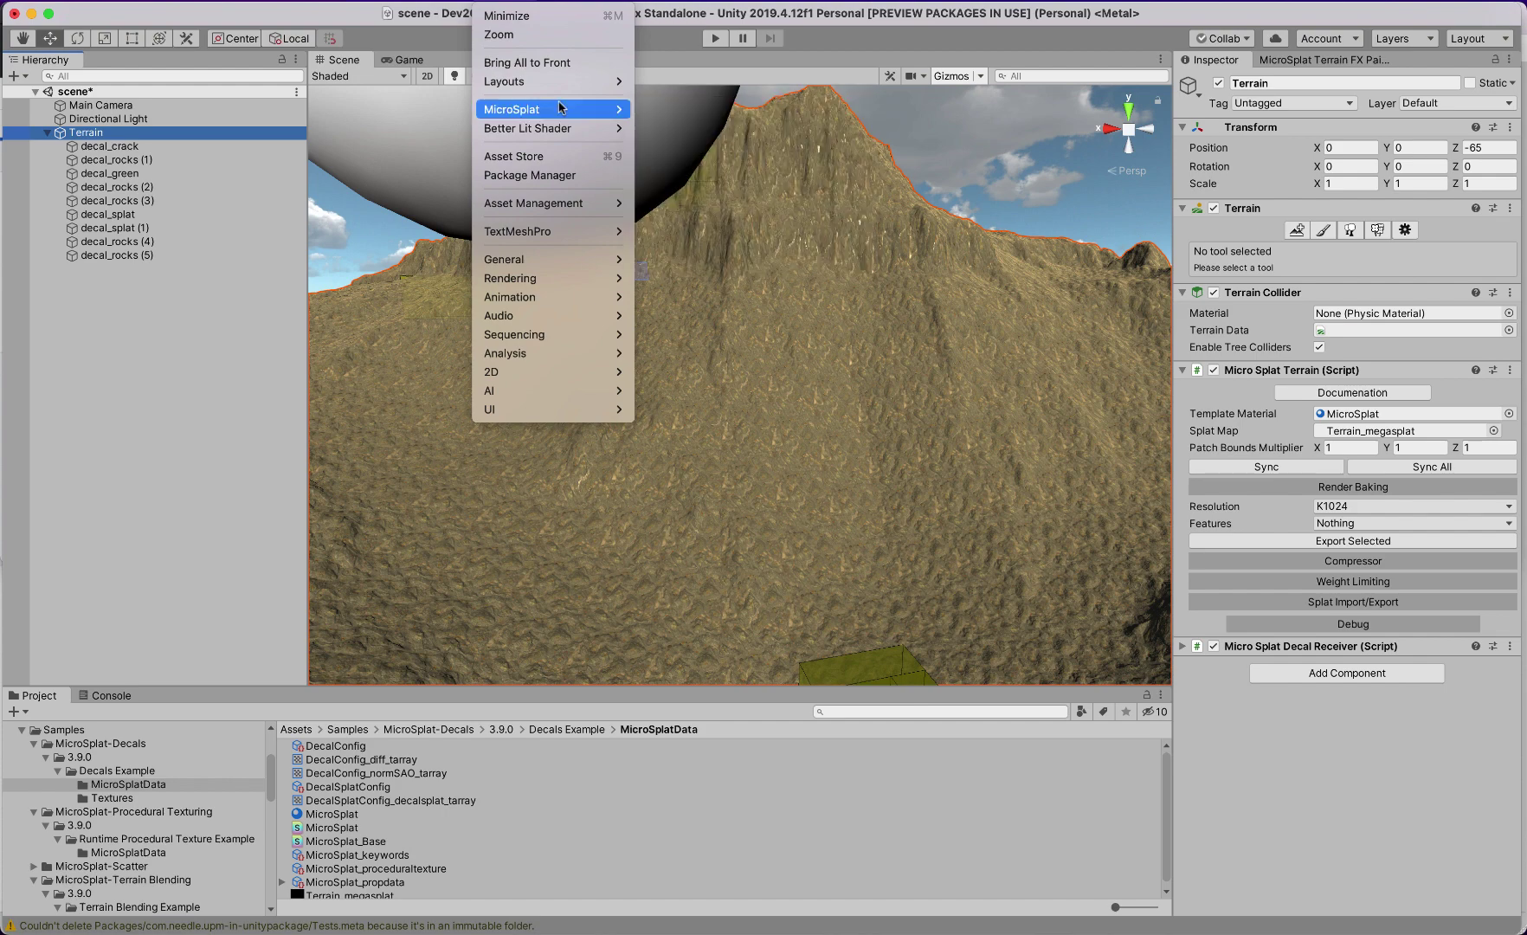
mouse_move(560, 109)
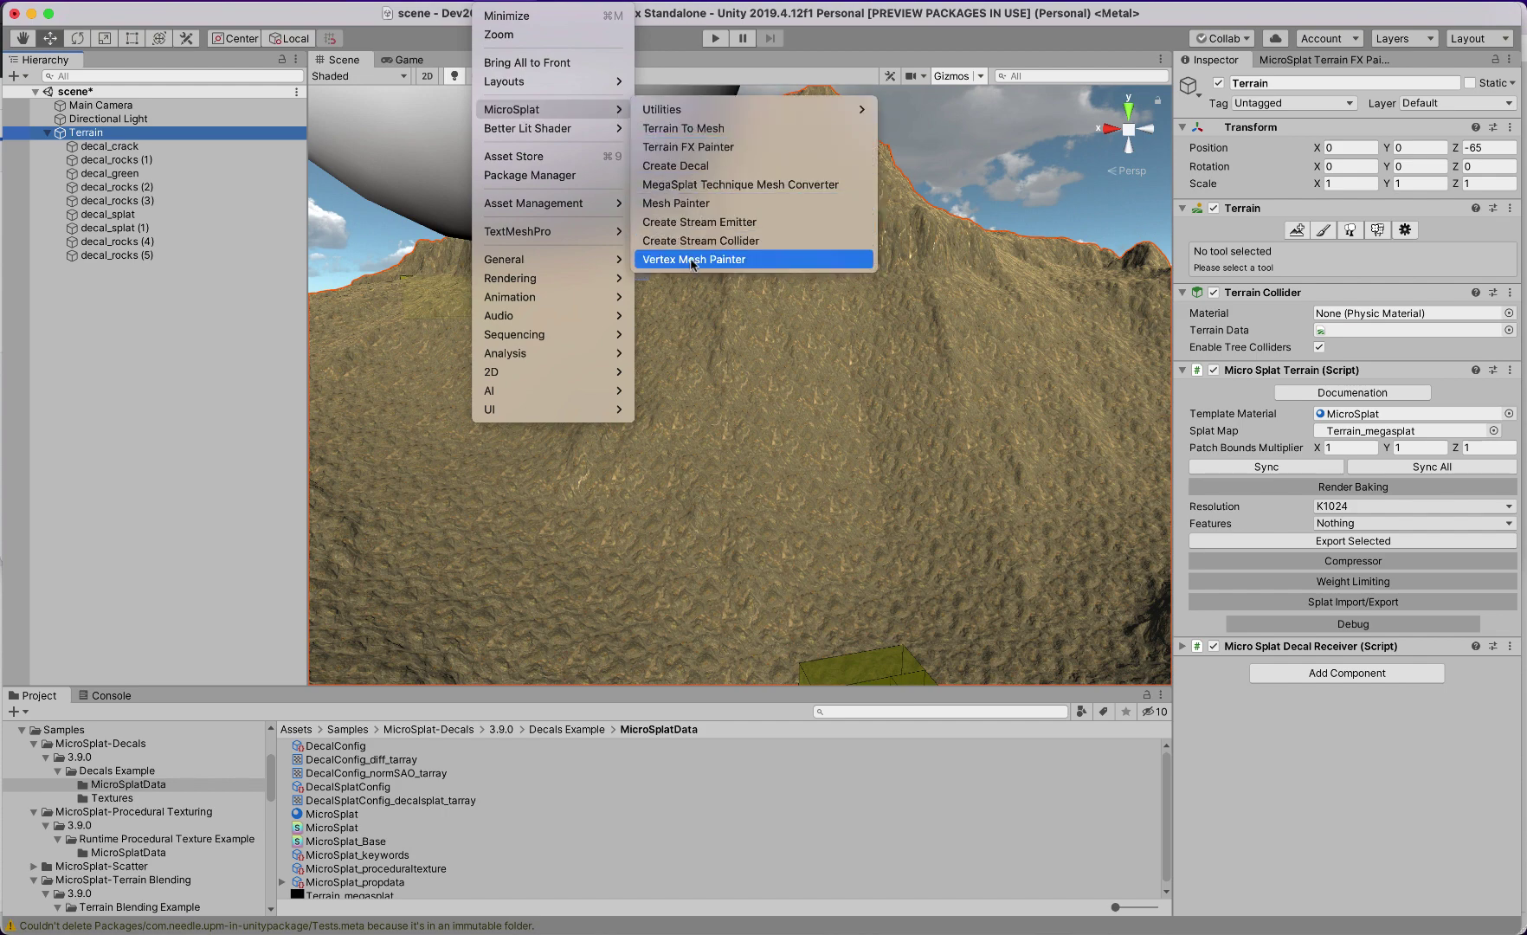
click(688, 148)
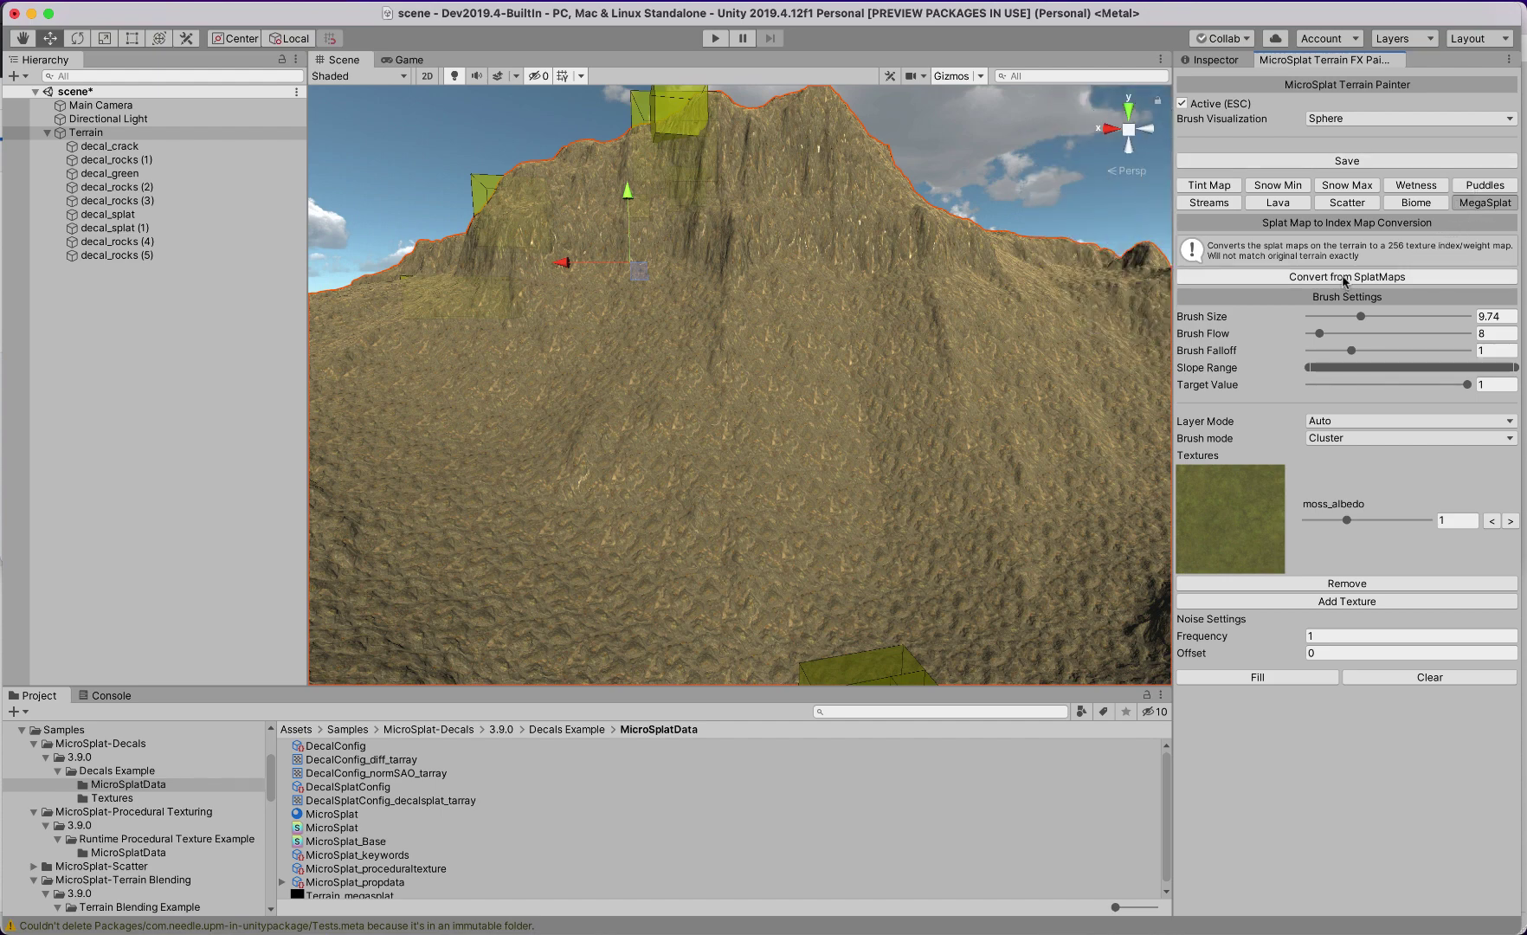
click(1343, 277)
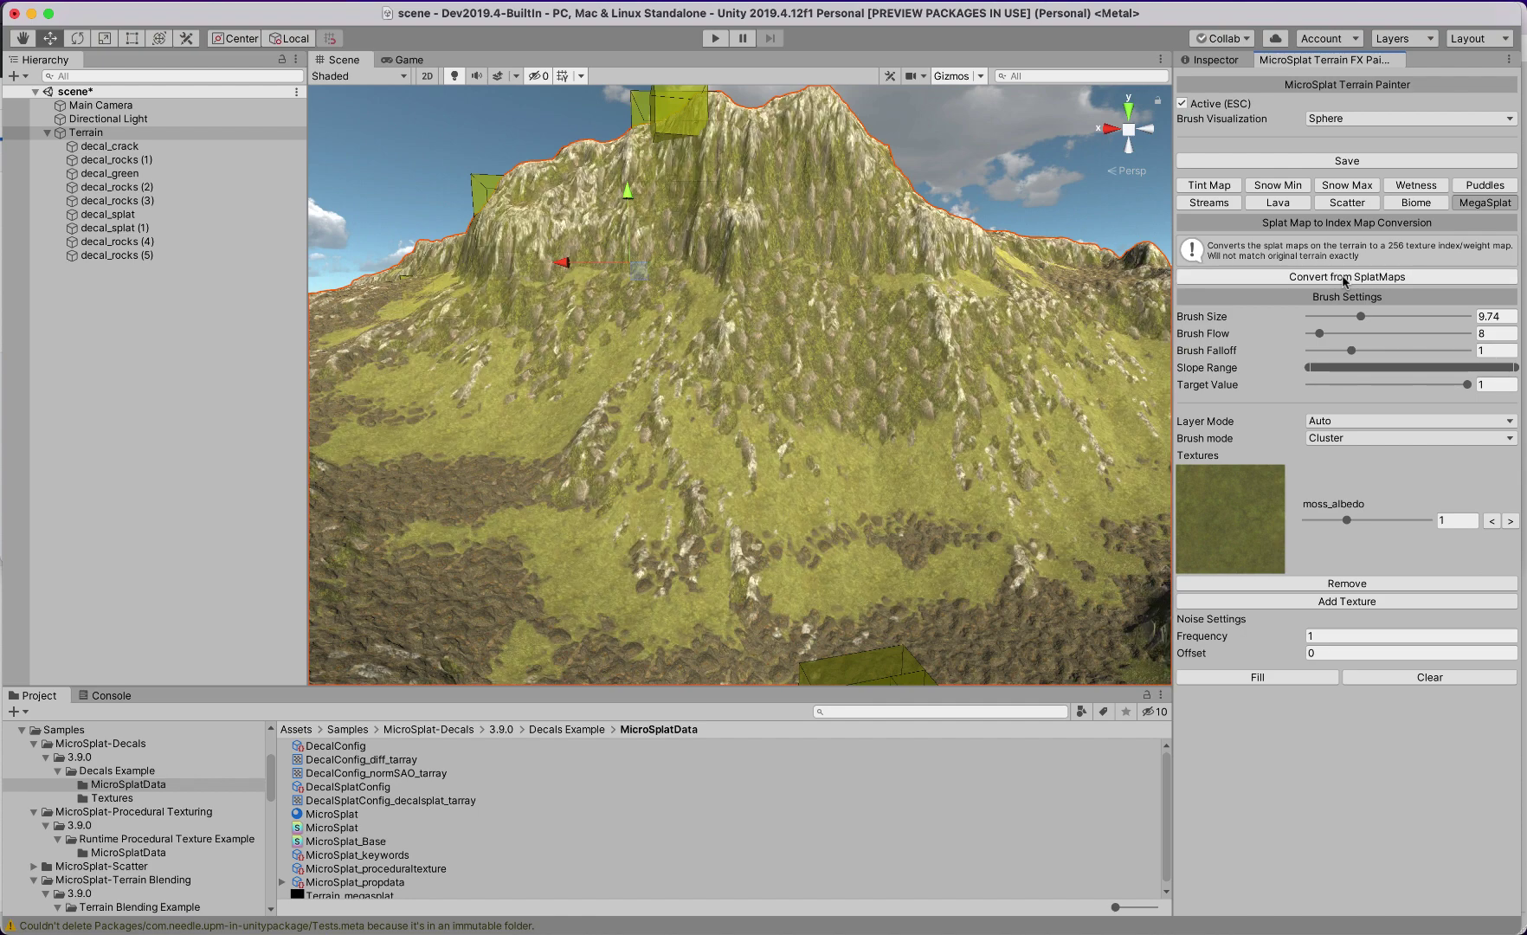
Set the MegaSplat brush size to 10.5 and the brush visualization to Disk.
click(1334, 317)
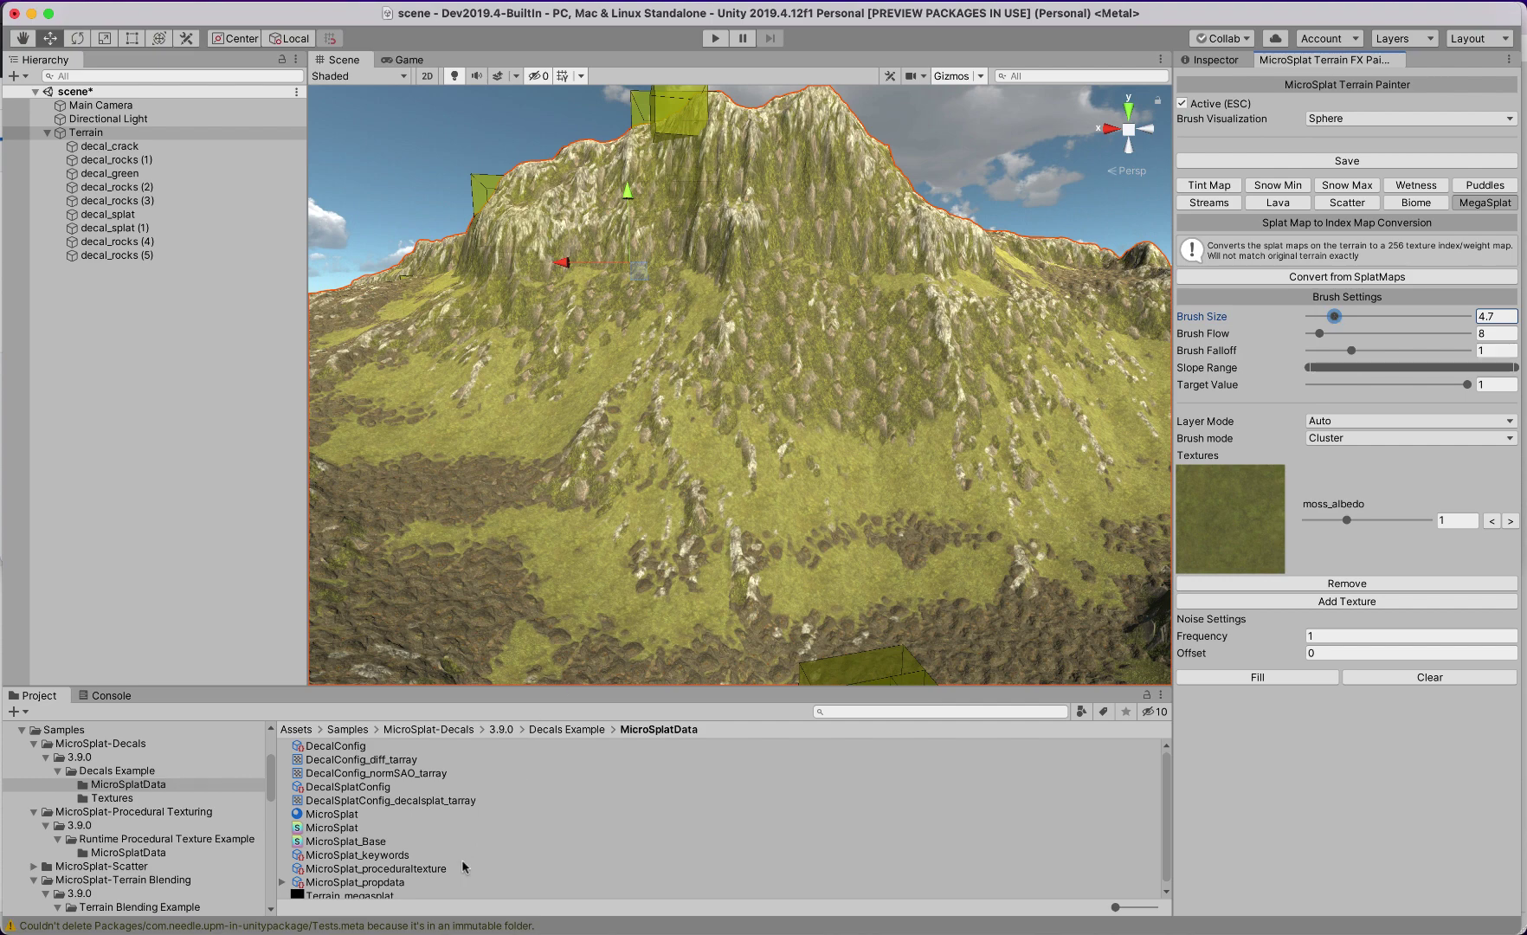
scroll(465, 866, down, 1)
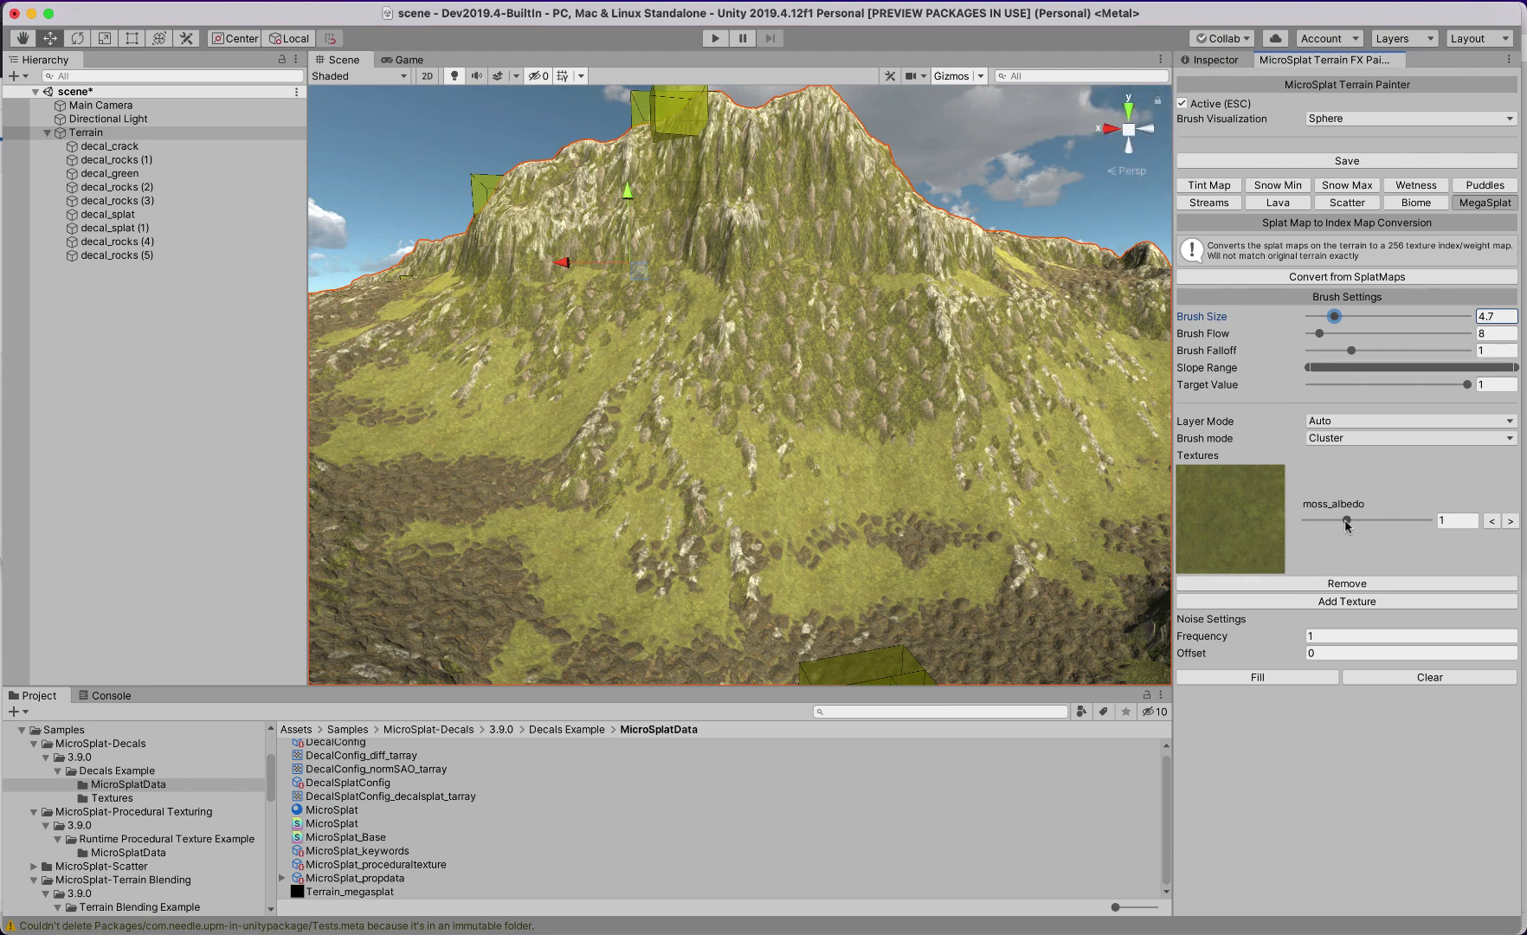
mouse_move(1346, 520)
mouse_down()
mouse_move(1322, 522)
mouse_move(1355, 522)
mouse_up()
click(684, 482)
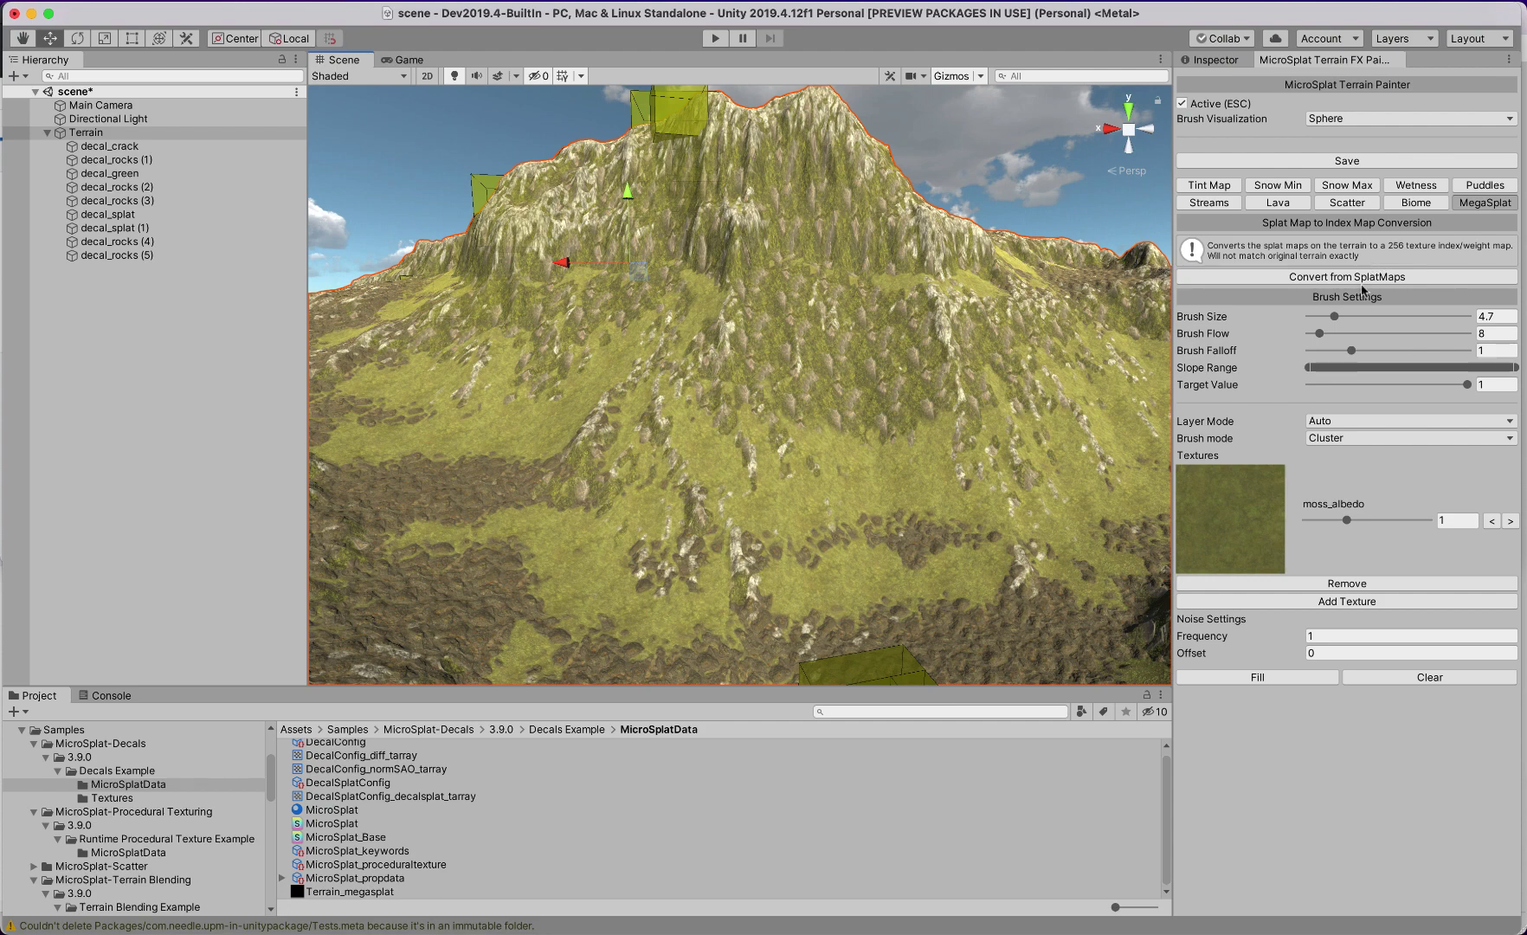
click(1365, 316)
mouse_move(784, 428)
alt+mouse_down()
mouse_move(743, 468)
mouse_move(654, 447)
alt+mouse_up()
click(1346, 123)
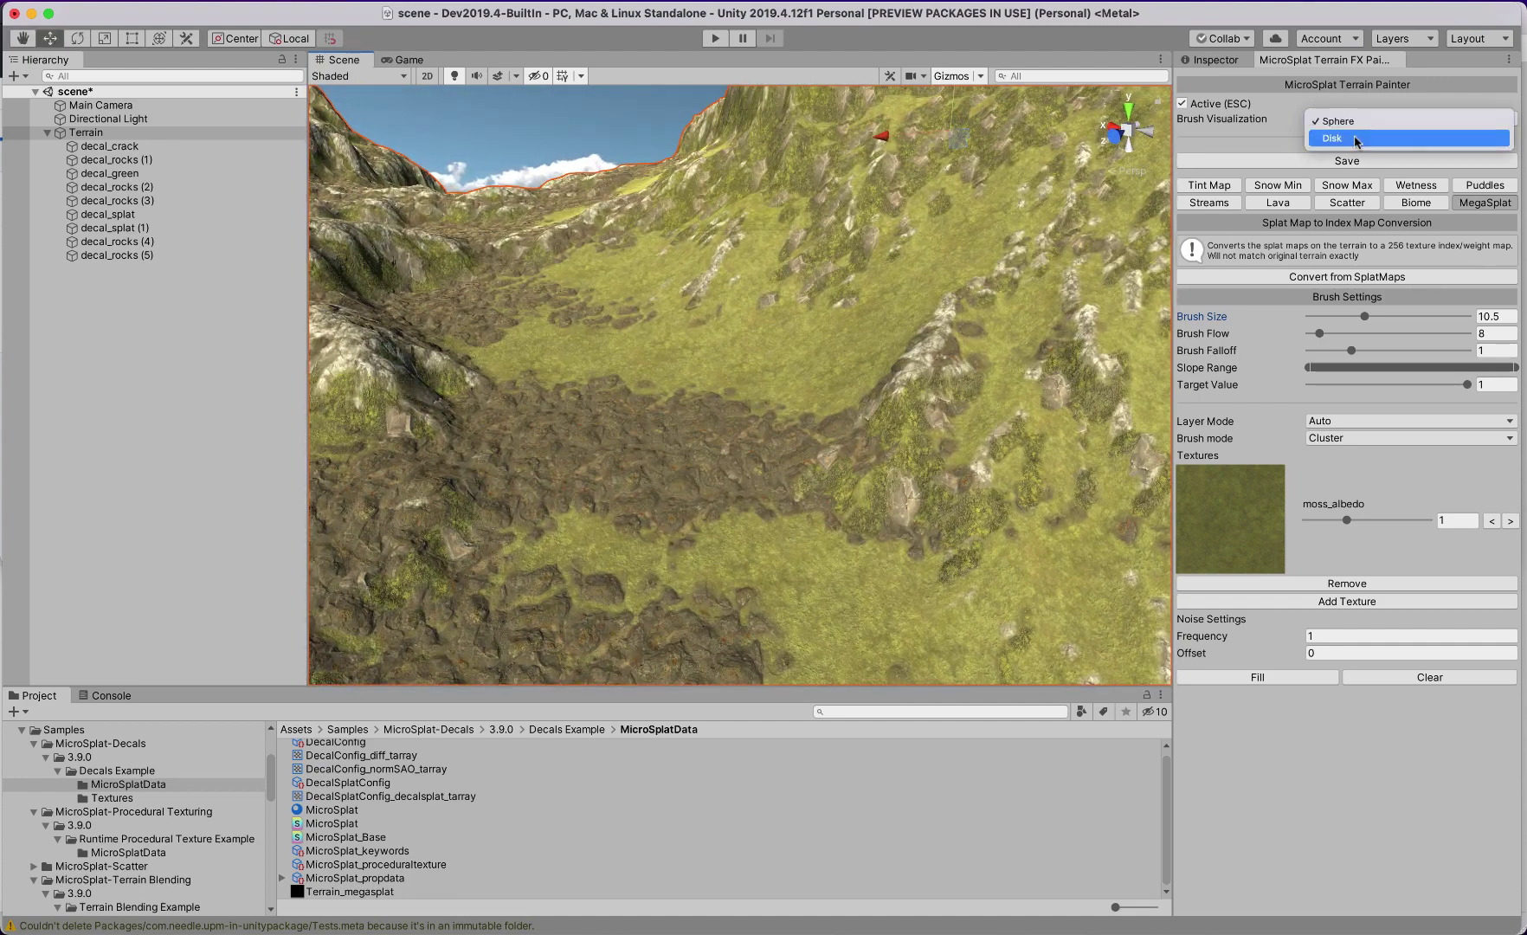
click(1367, 138)
Paint moss_albedo over the rocky patches on the valley floor and the adjoining slope.
mouse_move(636, 459)
mouse_down()
mouse_move(577, 478)
mouse_move(622, 500)
mouse_move(776, 458)
mouse_move(775, 406)
mouse_move(560, 374)
mouse_move(507, 389)
mouse_move(477, 486)
mouse_move(503, 533)
mouse_move(609, 612)
mouse_move(689, 593)
mouse_move(753, 524)
mouse_move(754, 475)
mouse_move(665, 421)
mouse_move(664, 392)
mouse_move(736, 336)
mouse_up()
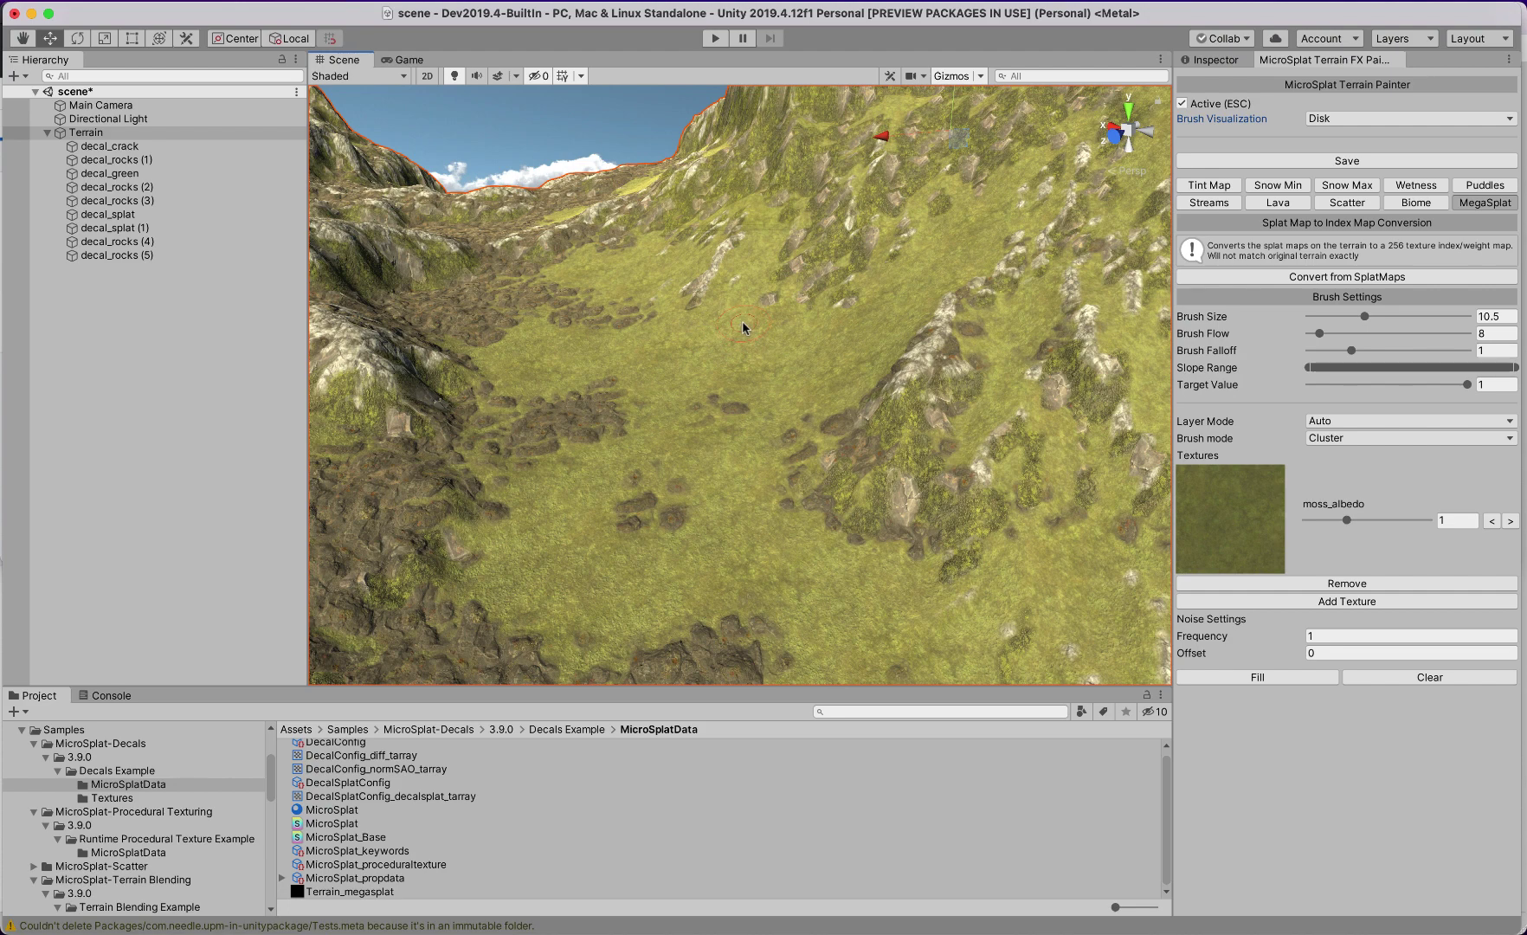
mouse_move(940, 307)
mouse_down()
mouse_move(942, 404)
mouse_move(899, 507)
mouse_move(858, 538)
mouse_move(792, 537)
mouse_move(800, 473)
mouse_move(890, 409)
mouse_move(952, 295)
mouse_up()
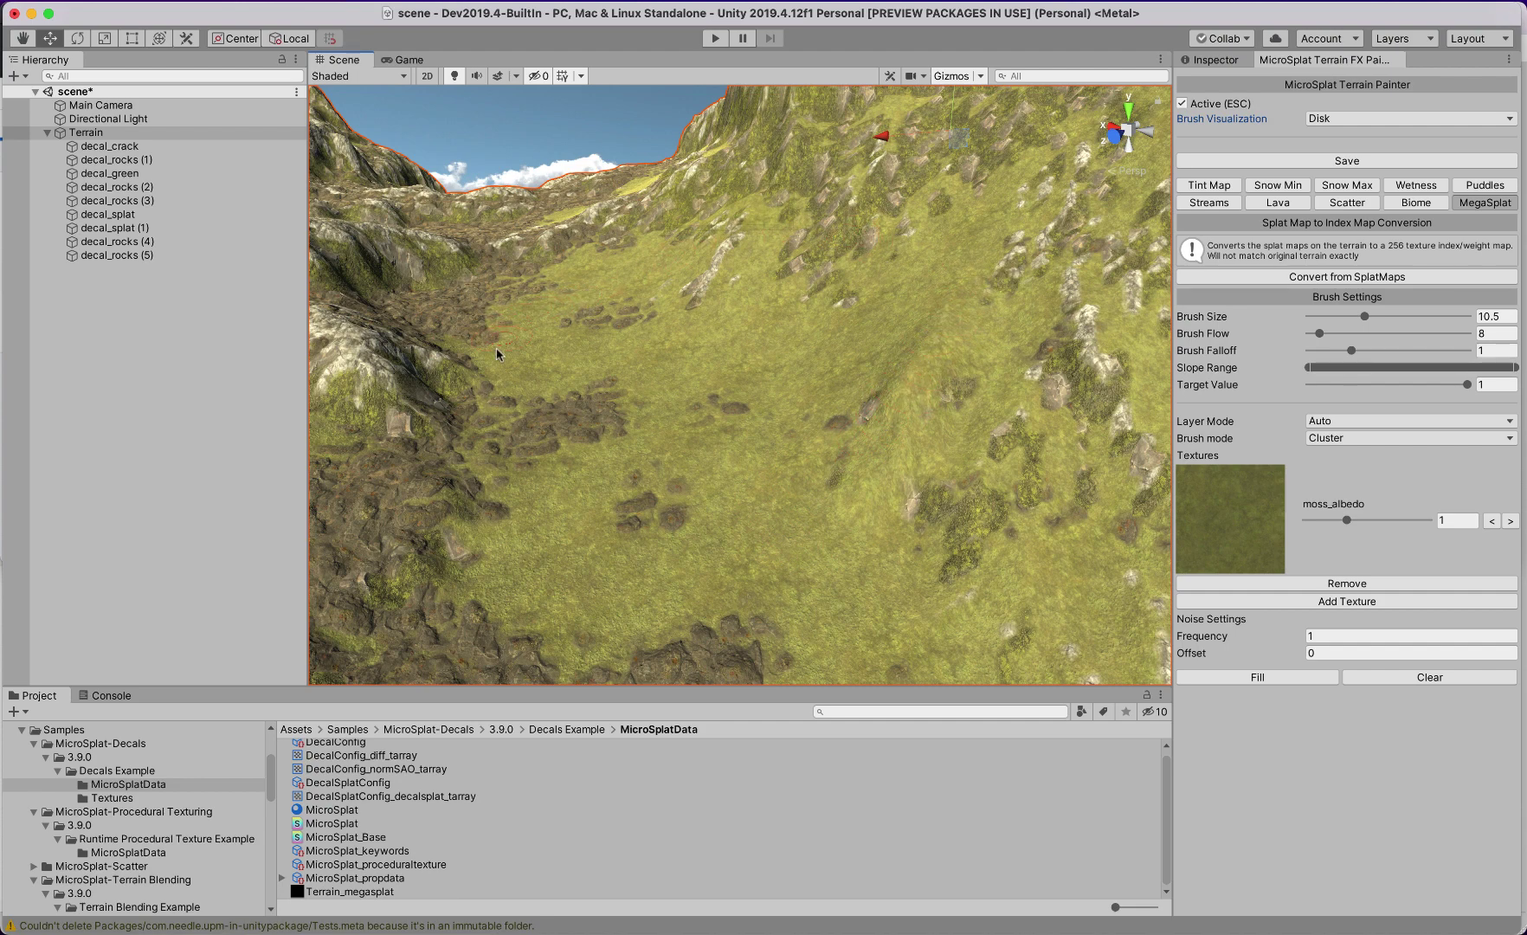
mouse_move(492, 362)
mouse_down()
mouse_move(458, 467)
mouse_move(472, 545)
mouse_up()
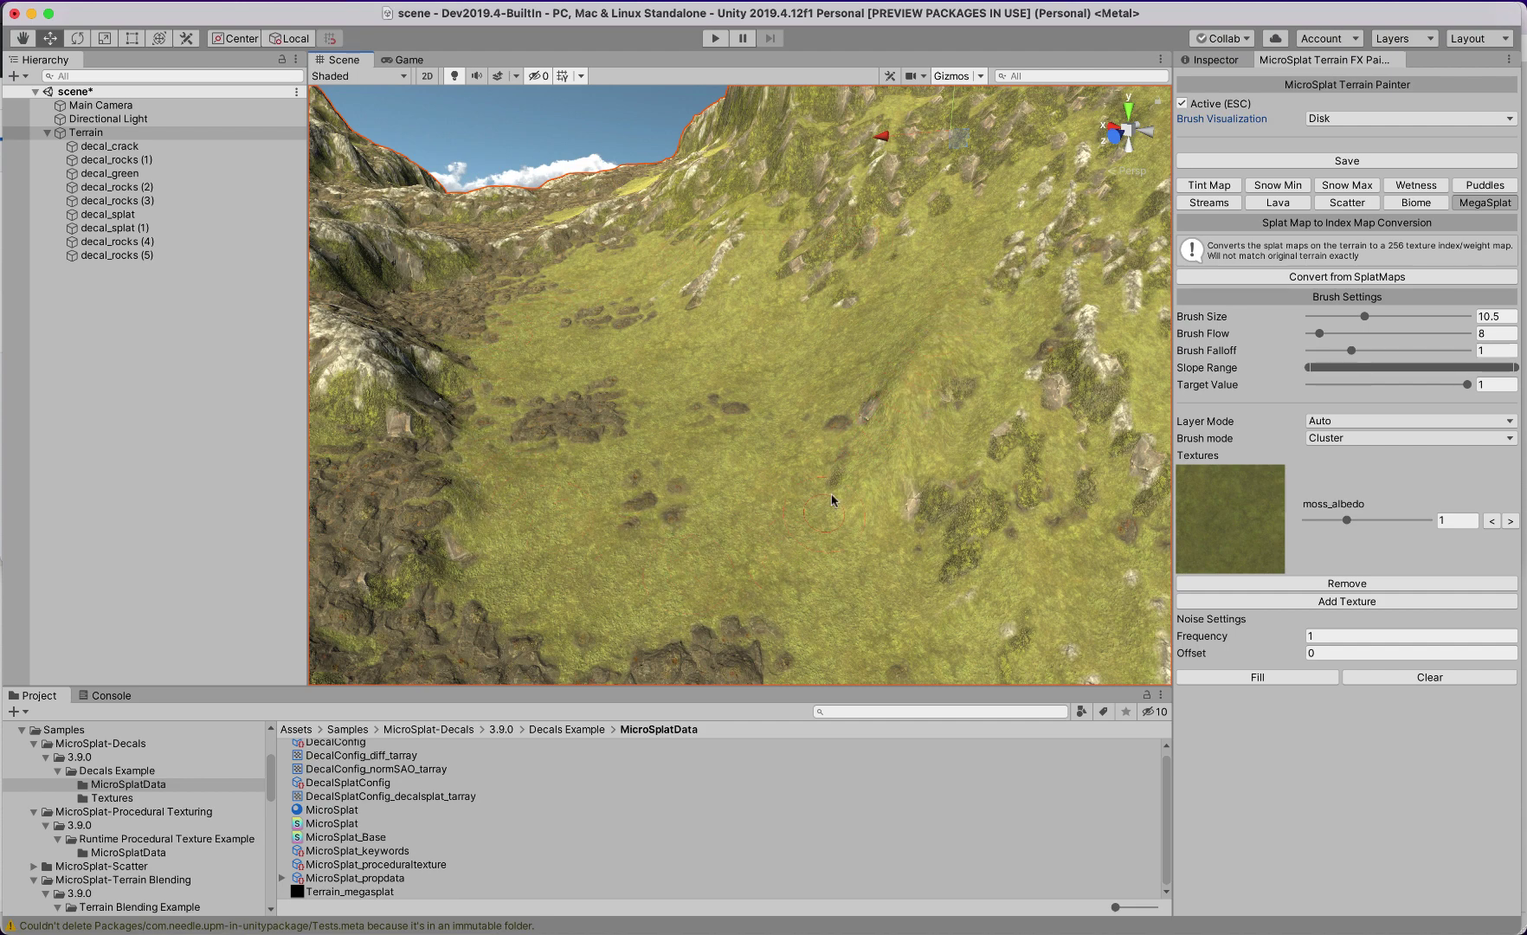
mouse_move(587, 308)
mouse_down()
mouse_move(676, 303)
mouse_move(737, 273)
mouse_move(769, 295)
mouse_up()
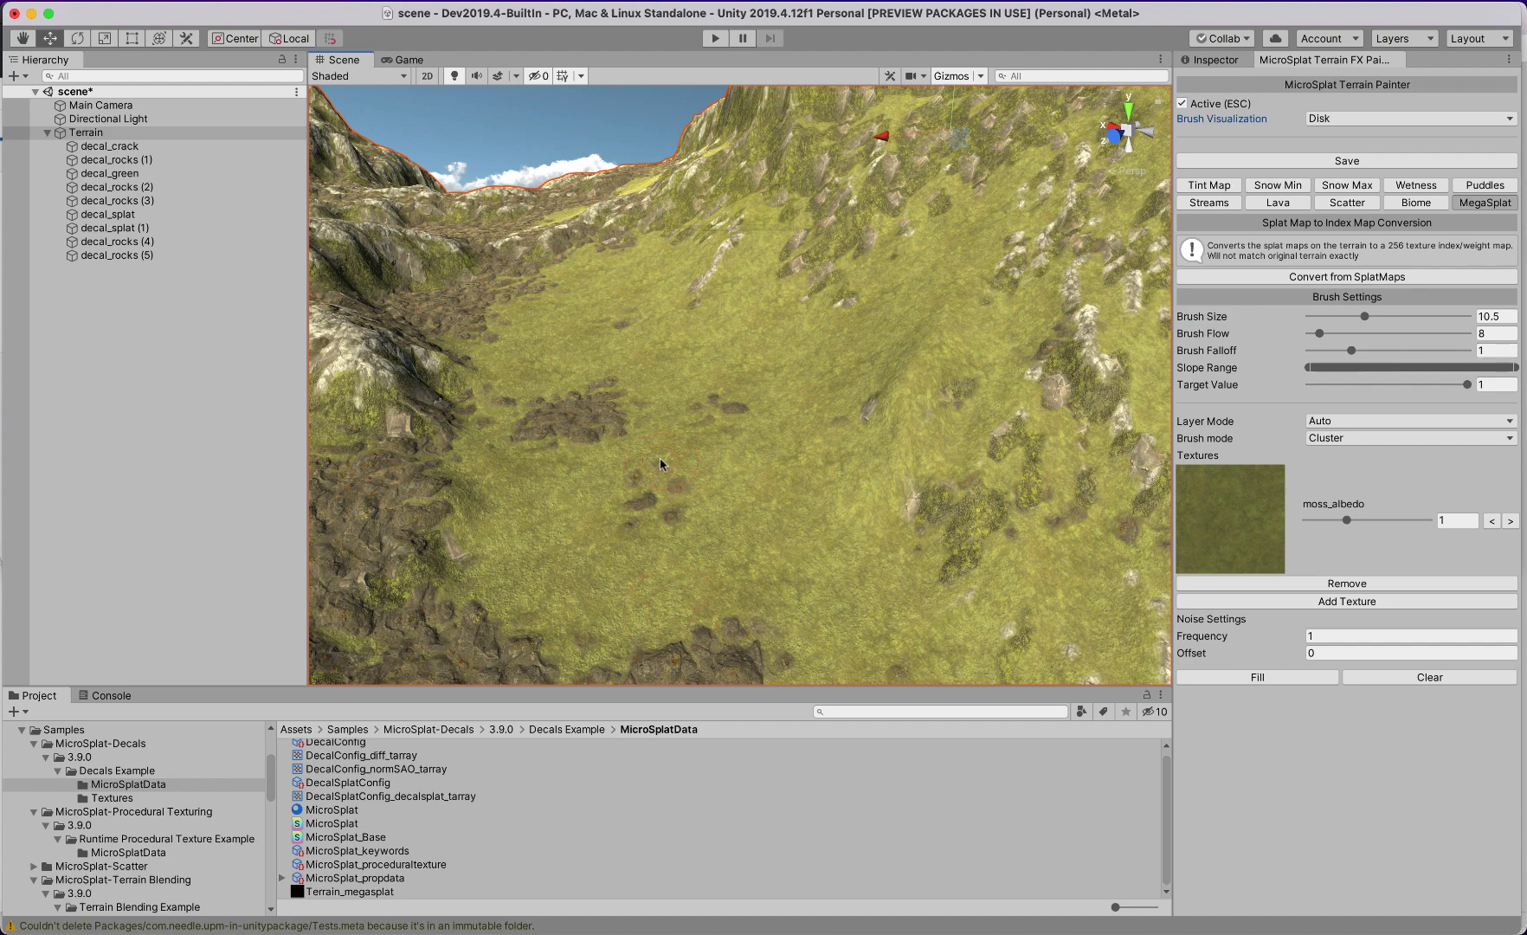
Examine the painted moss and the surrounding slopes of the terrain from several viewpoints.
alt+drag(659, 457, 765, 446)
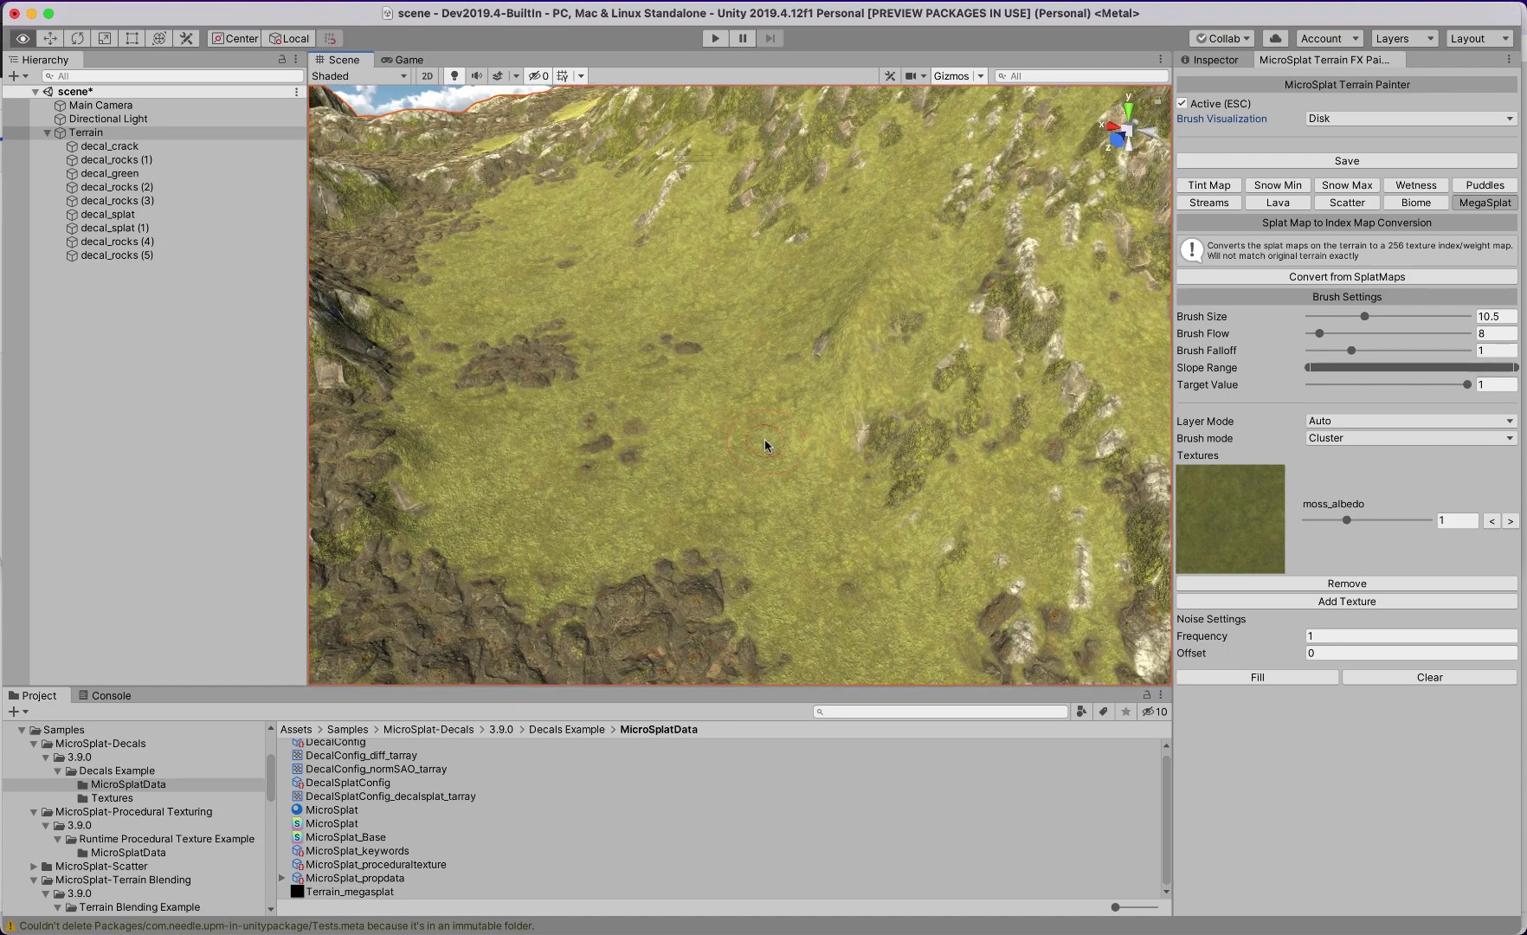
alt+drag(765, 439, 864, 427)
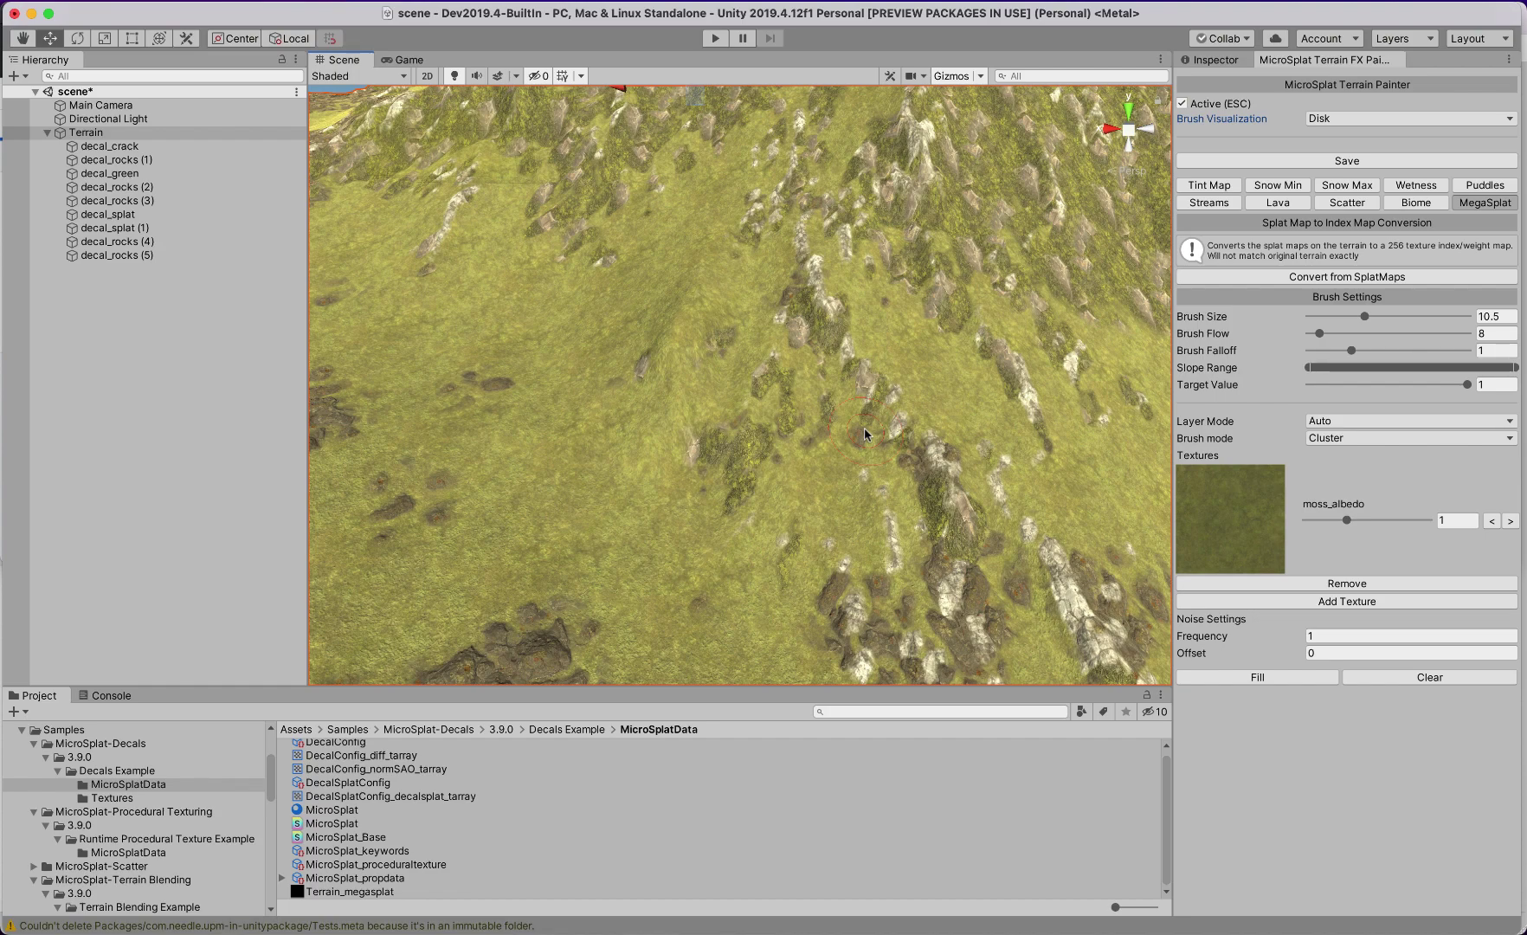
alt+drag(809, 387, 1039, 310)
key(Right)
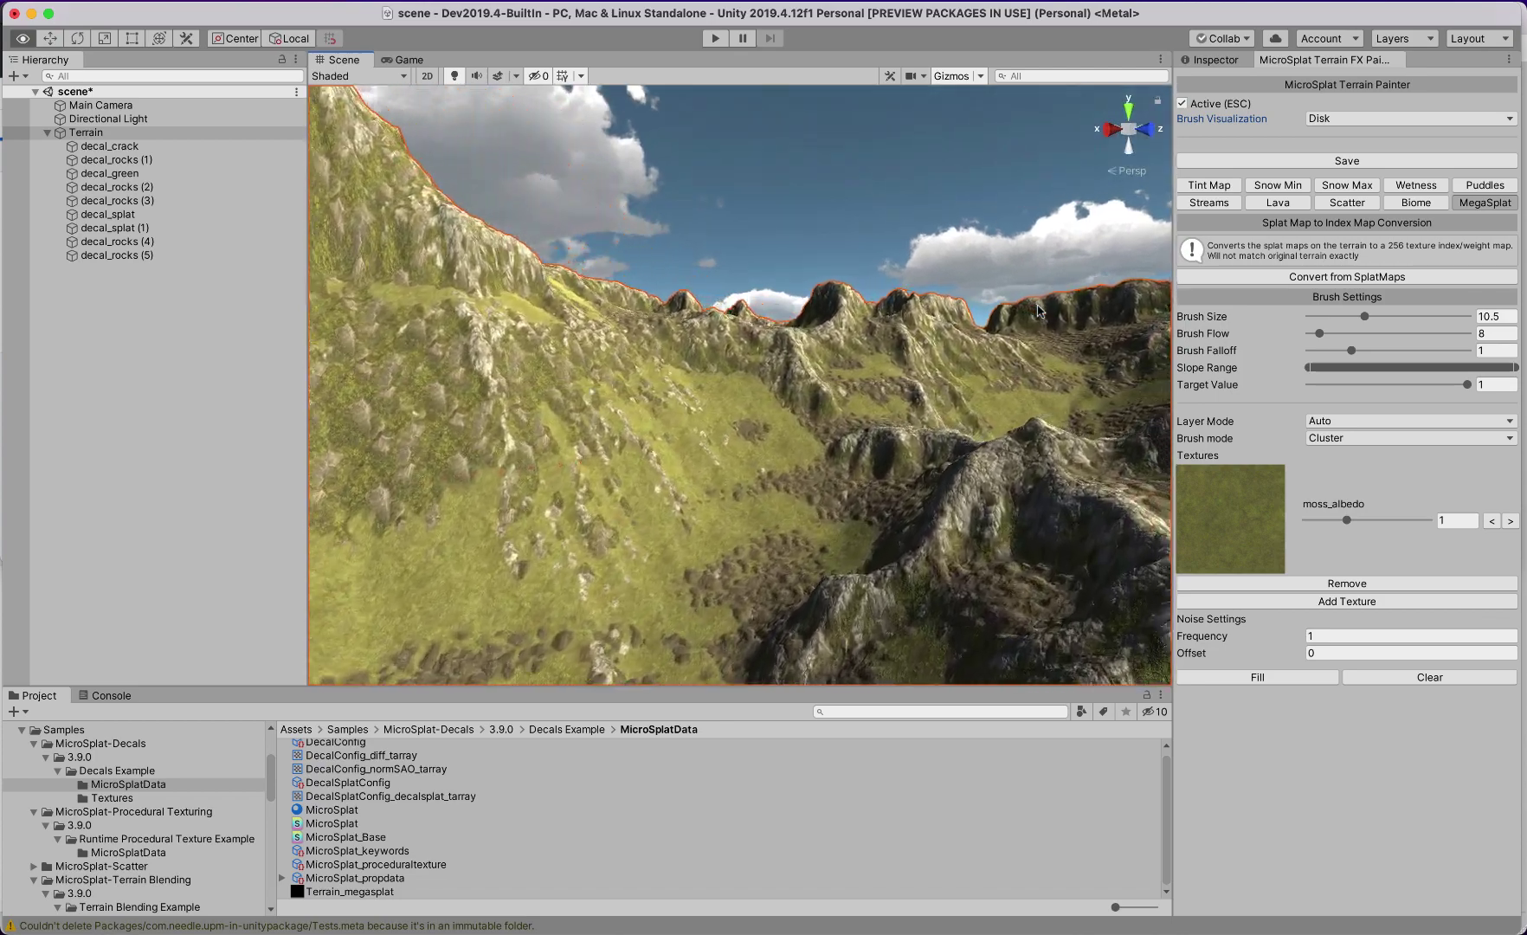
alt+drag(1039, 309, 779, 335)
key(Left)
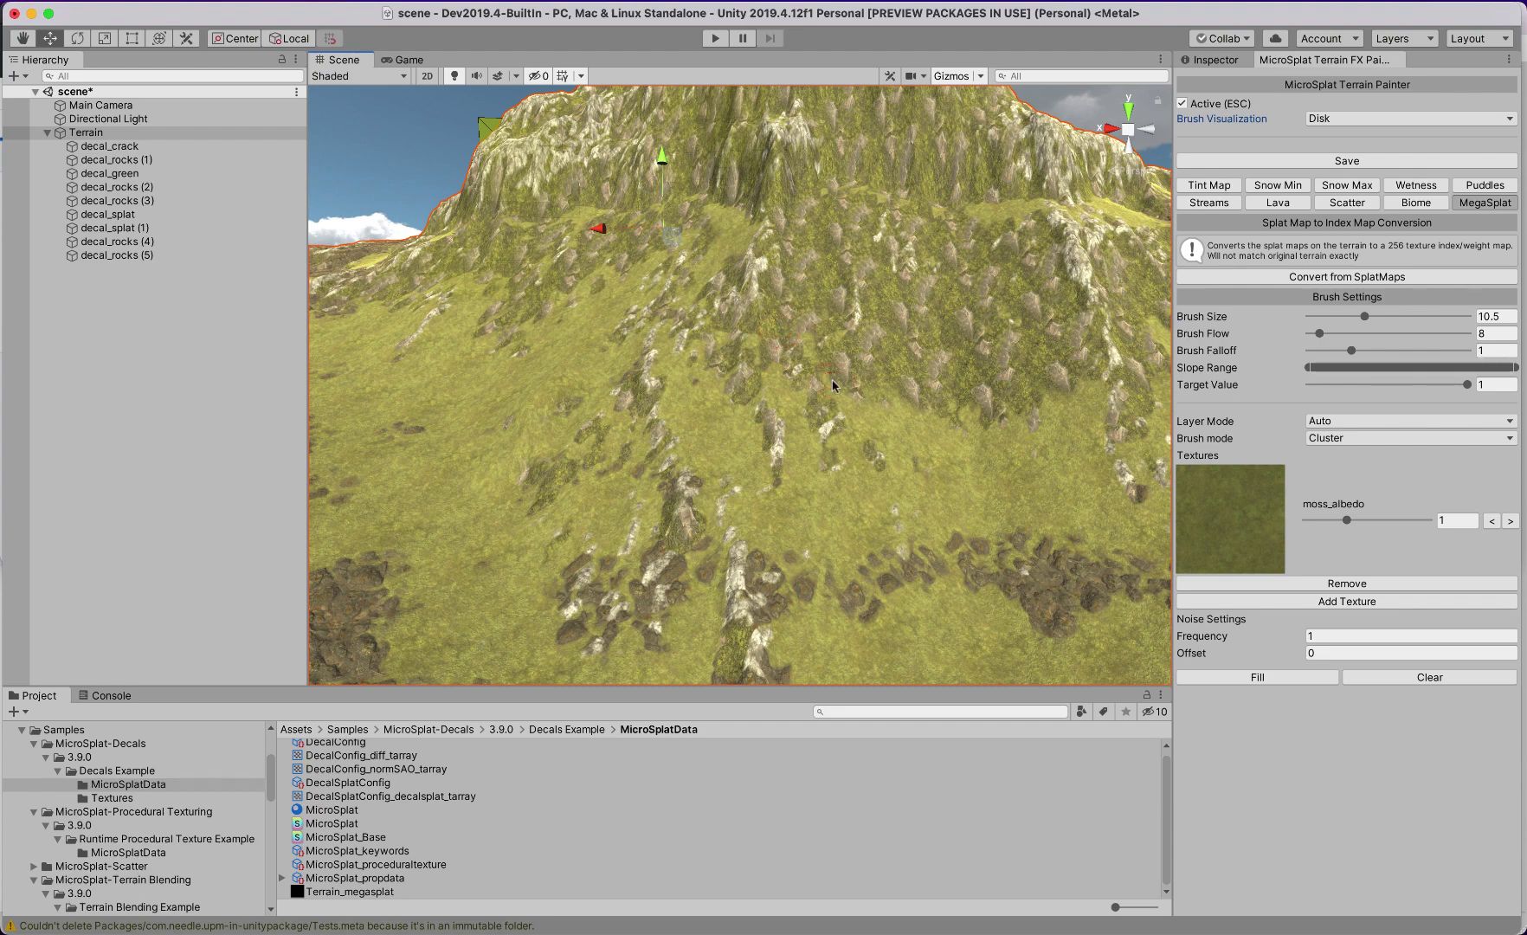
alt+drag(831, 385, 1216, 536)
Choose texture 3, cliff_albedo, and paint it across the mossy valley floor.
click(1383, 521)
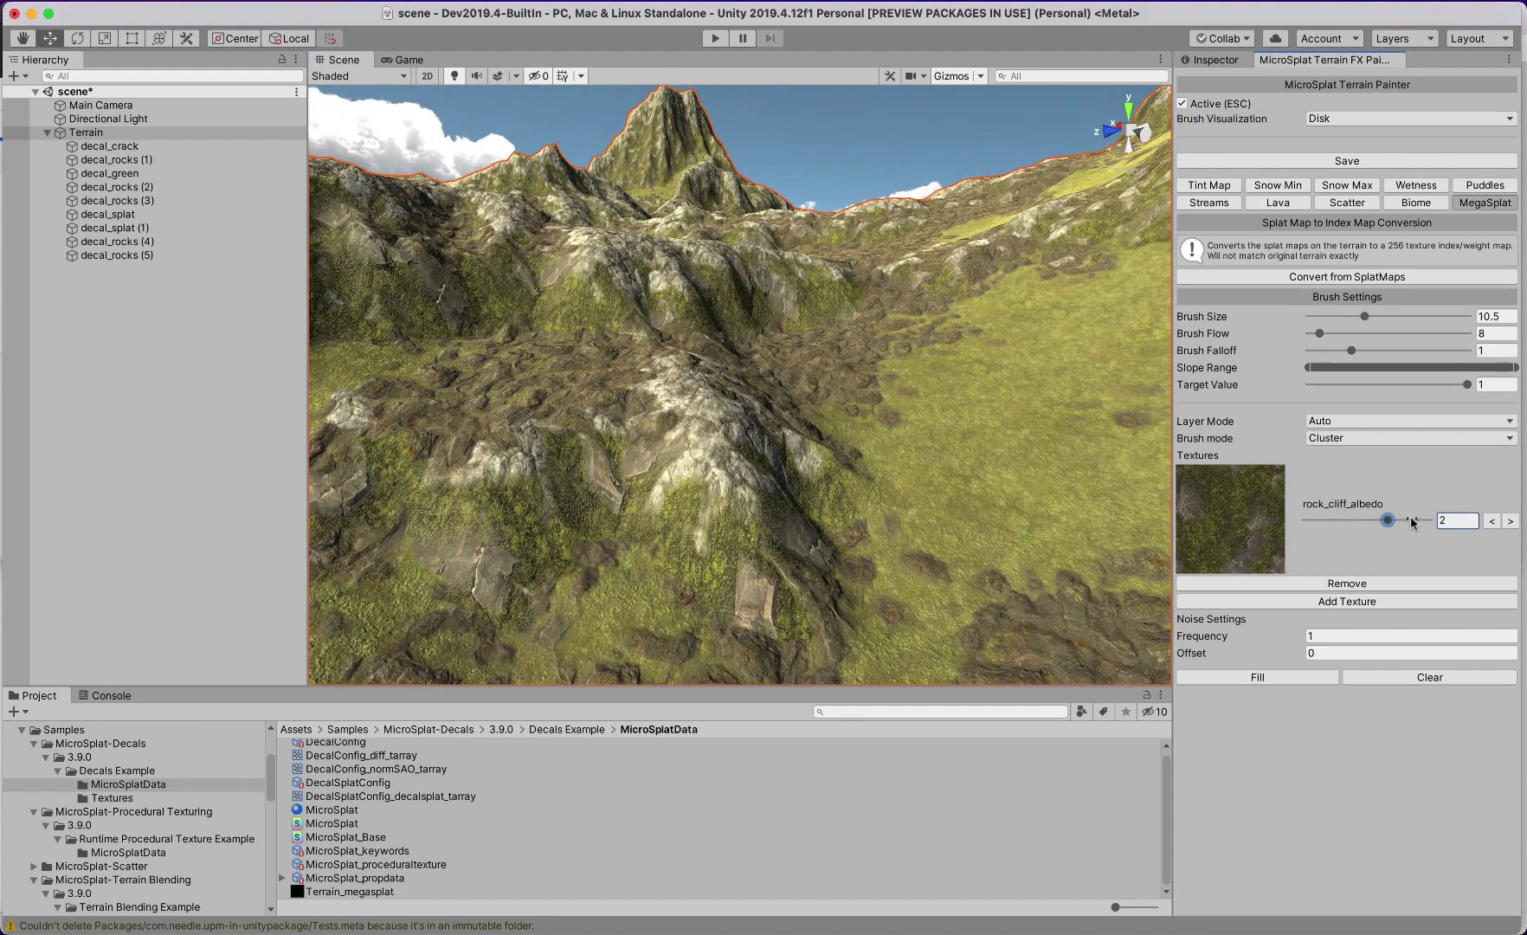
click(1410, 520)
alt+drag(839, 598, 1065, 624)
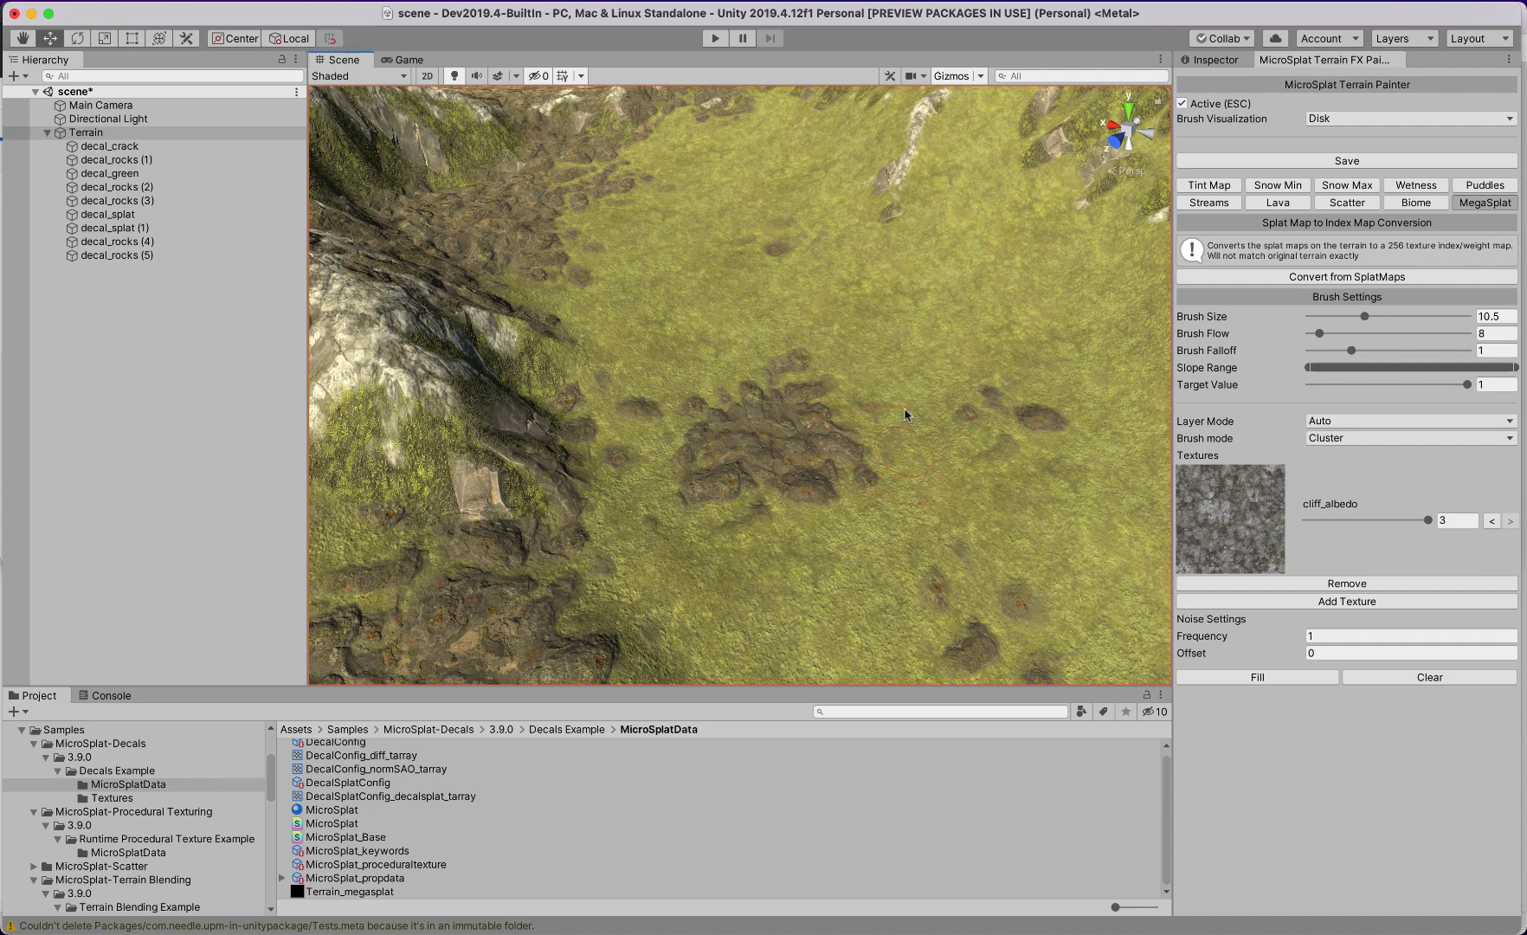
mouse_move(863, 437)
mouse_down()
mouse_move(770, 536)
mouse_move(718, 576)
mouse_move(673, 583)
mouse_move(650, 473)
mouse_move(837, 307)
mouse_move(910, 265)
mouse_move(1074, 242)
mouse_move(1111, 285)
mouse_move(1104, 476)
mouse_move(987, 613)
mouse_move(834, 620)
mouse_move(709, 546)
mouse_move(665, 336)
mouse_move(671, 194)
mouse_move(721, 161)
mouse_move(896, 152)
mouse_move(814, 229)
mouse_move(684, 303)
mouse_move(651, 356)
mouse_move(650, 405)
mouse_move(681, 466)
mouse_move(770, 533)
mouse_move(846, 550)
mouse_move(927, 491)
mouse_move(963, 424)
mouse_move(933, 366)
mouse_move(874, 342)
mouse_move(847, 280)
mouse_move(909, 206)
mouse_move(973, 206)
mouse_move(981, 314)
mouse_move(838, 356)
mouse_move(852, 267)
mouse_move(757, 203)
mouse_move(611, 168)
mouse_move(540, 249)
mouse_move(529, 314)
mouse_move(564, 390)
mouse_move(581, 543)
mouse_up()
mouse_move(714, 407)
alt+mouse_down()
mouse_move(435, 405)
mouse_move(551, 454)
mouse_move(603, 442)
alt+mouse_up()
Check the layer mode options and switch the brush mode to Single.
click(1345, 420)
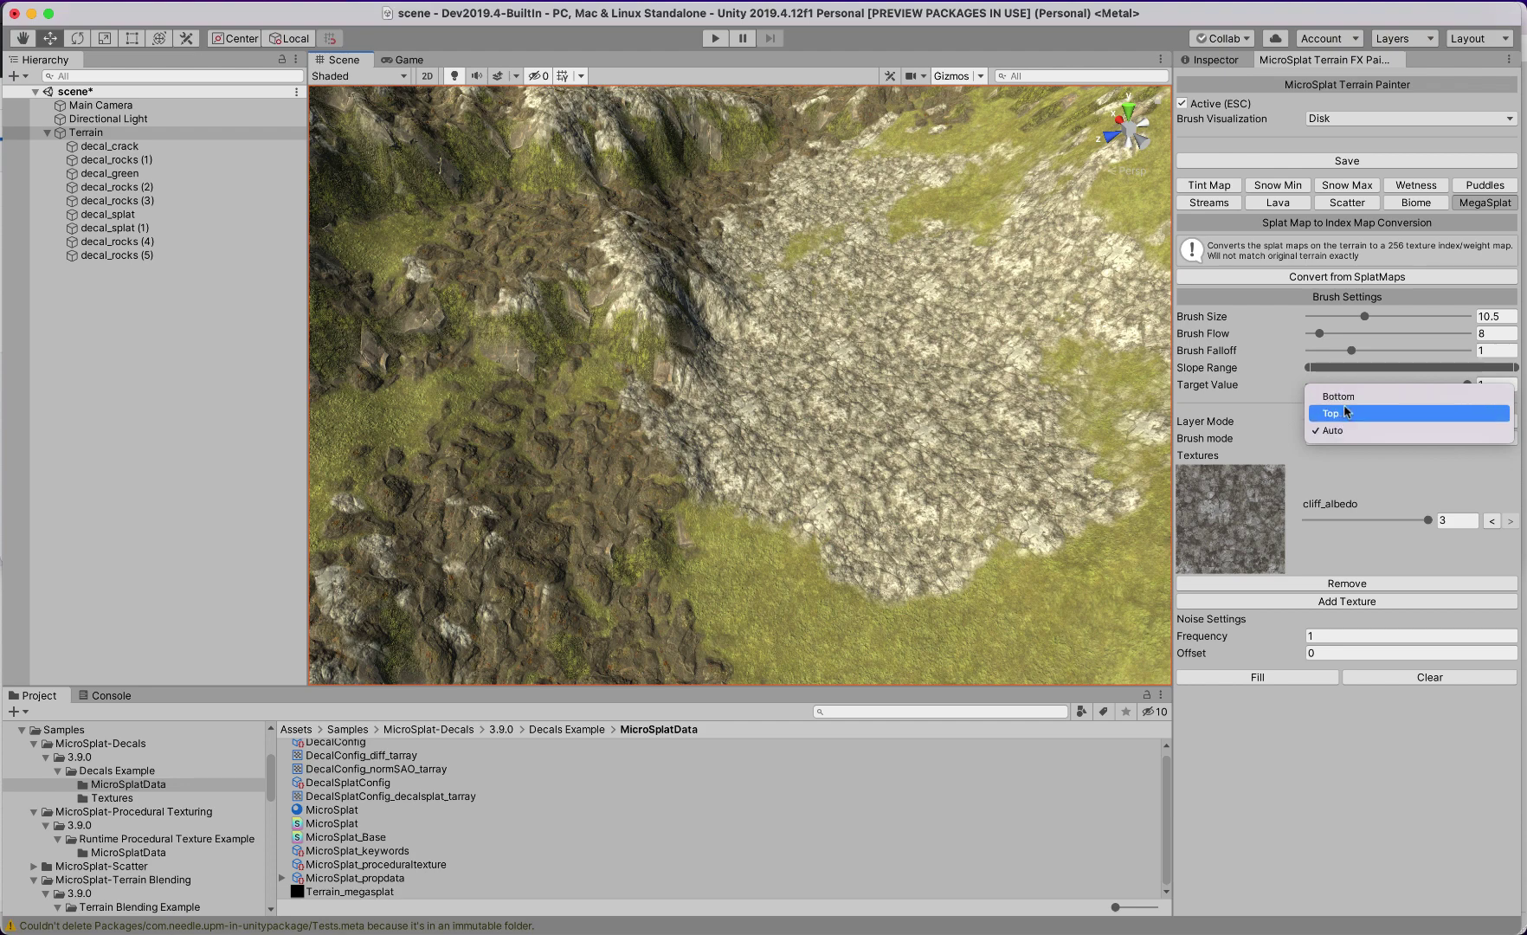
click(1222, 422)
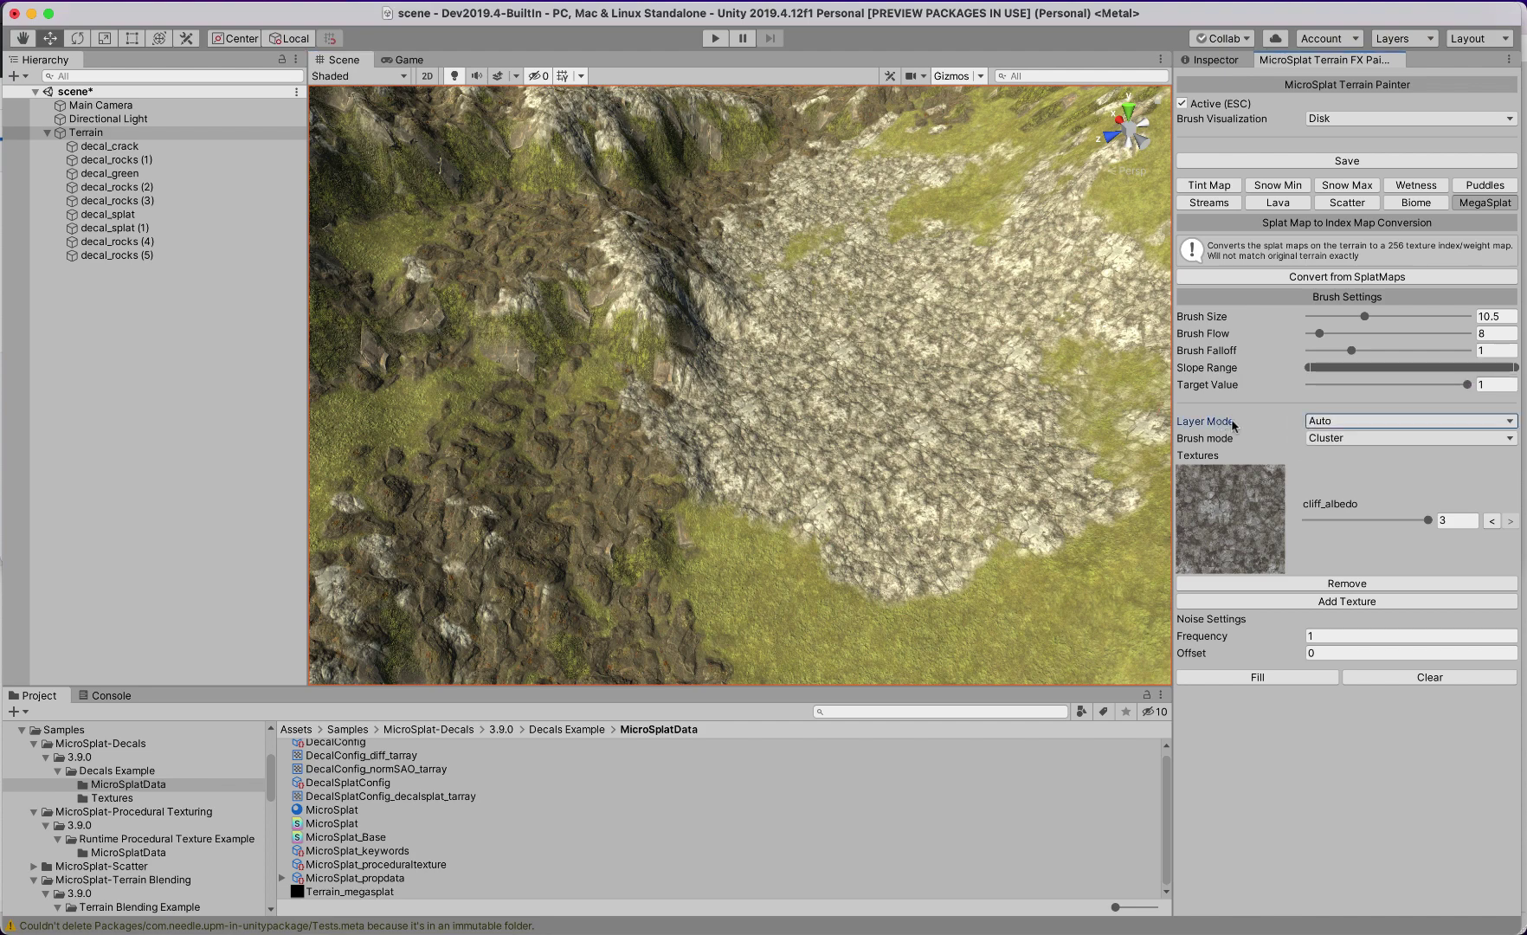
click(1332, 438)
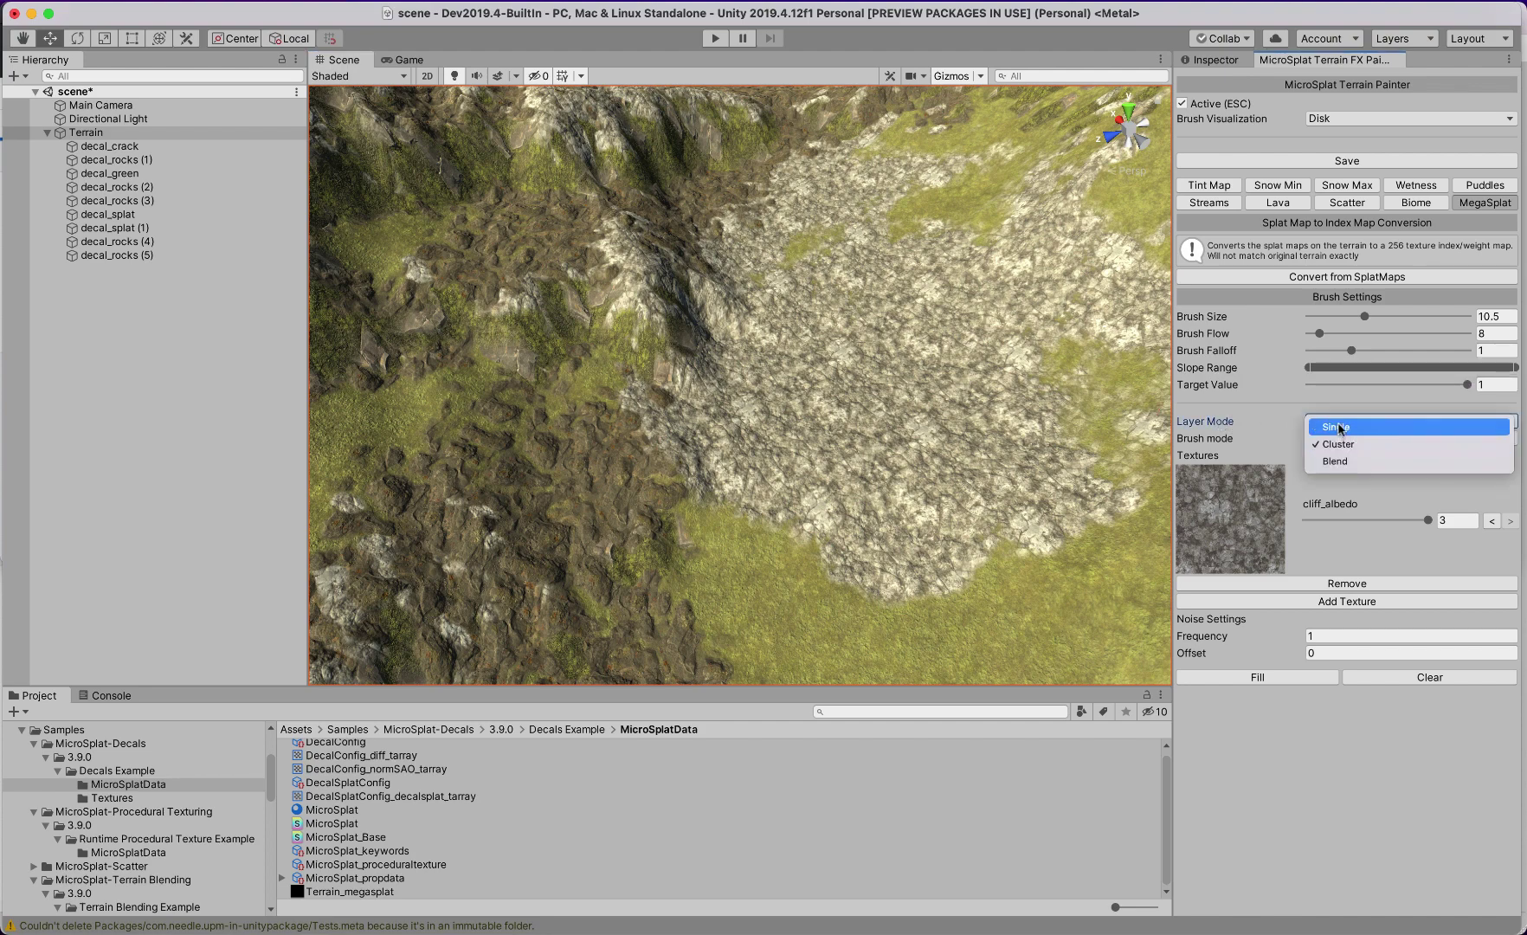
click(1338, 428)
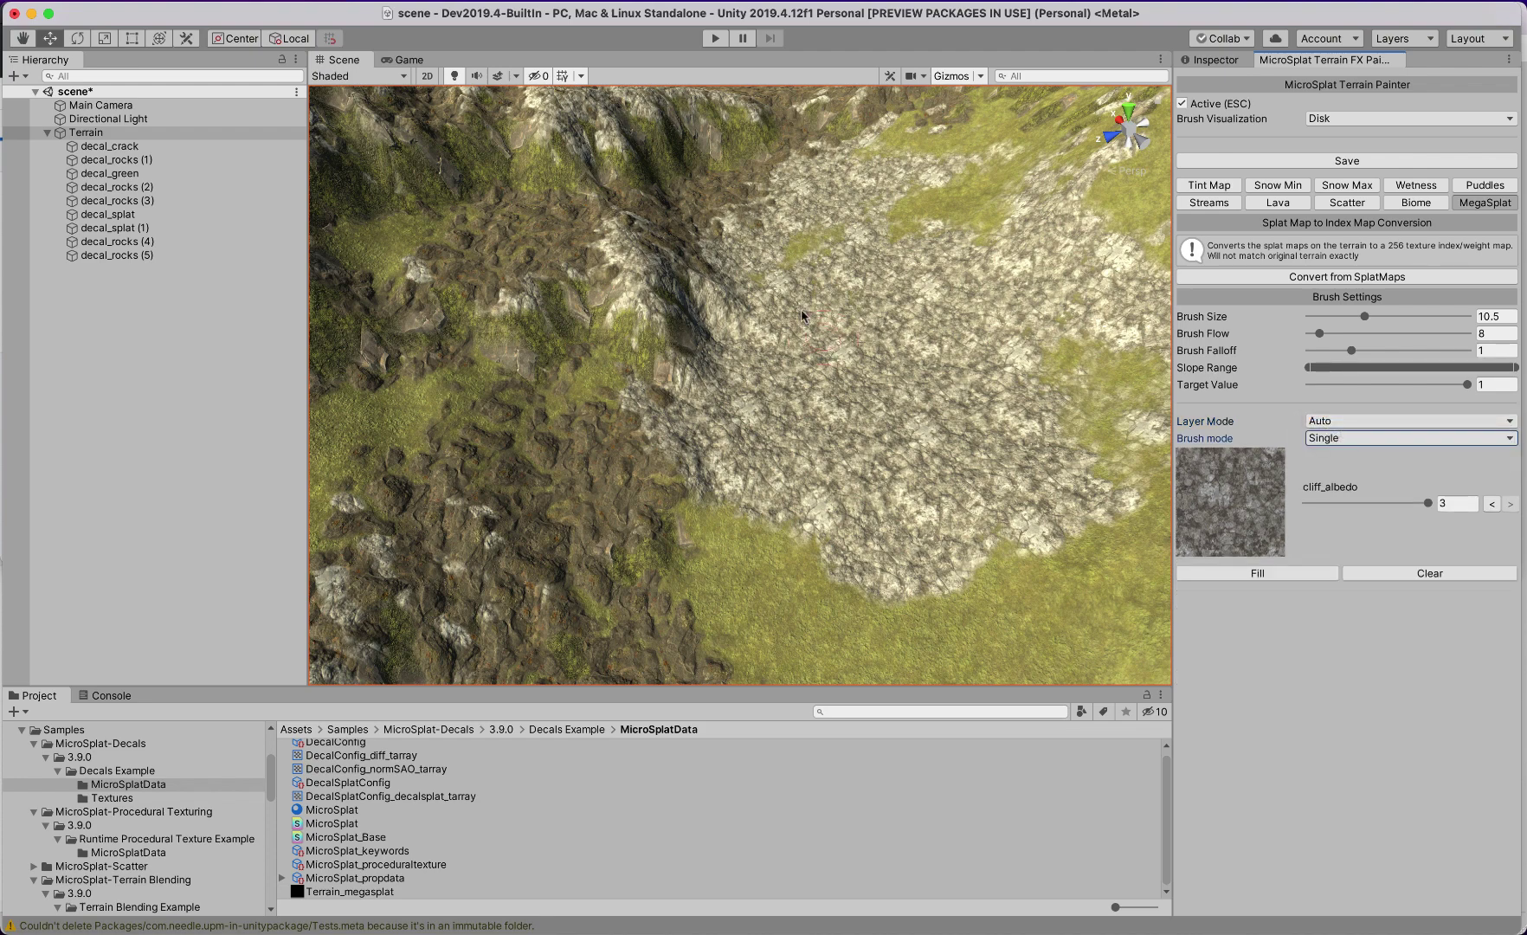
Set the brush mode to Blend with a target value of 0.486 and paint along the edge of the cliff patch.
click(1343, 438)
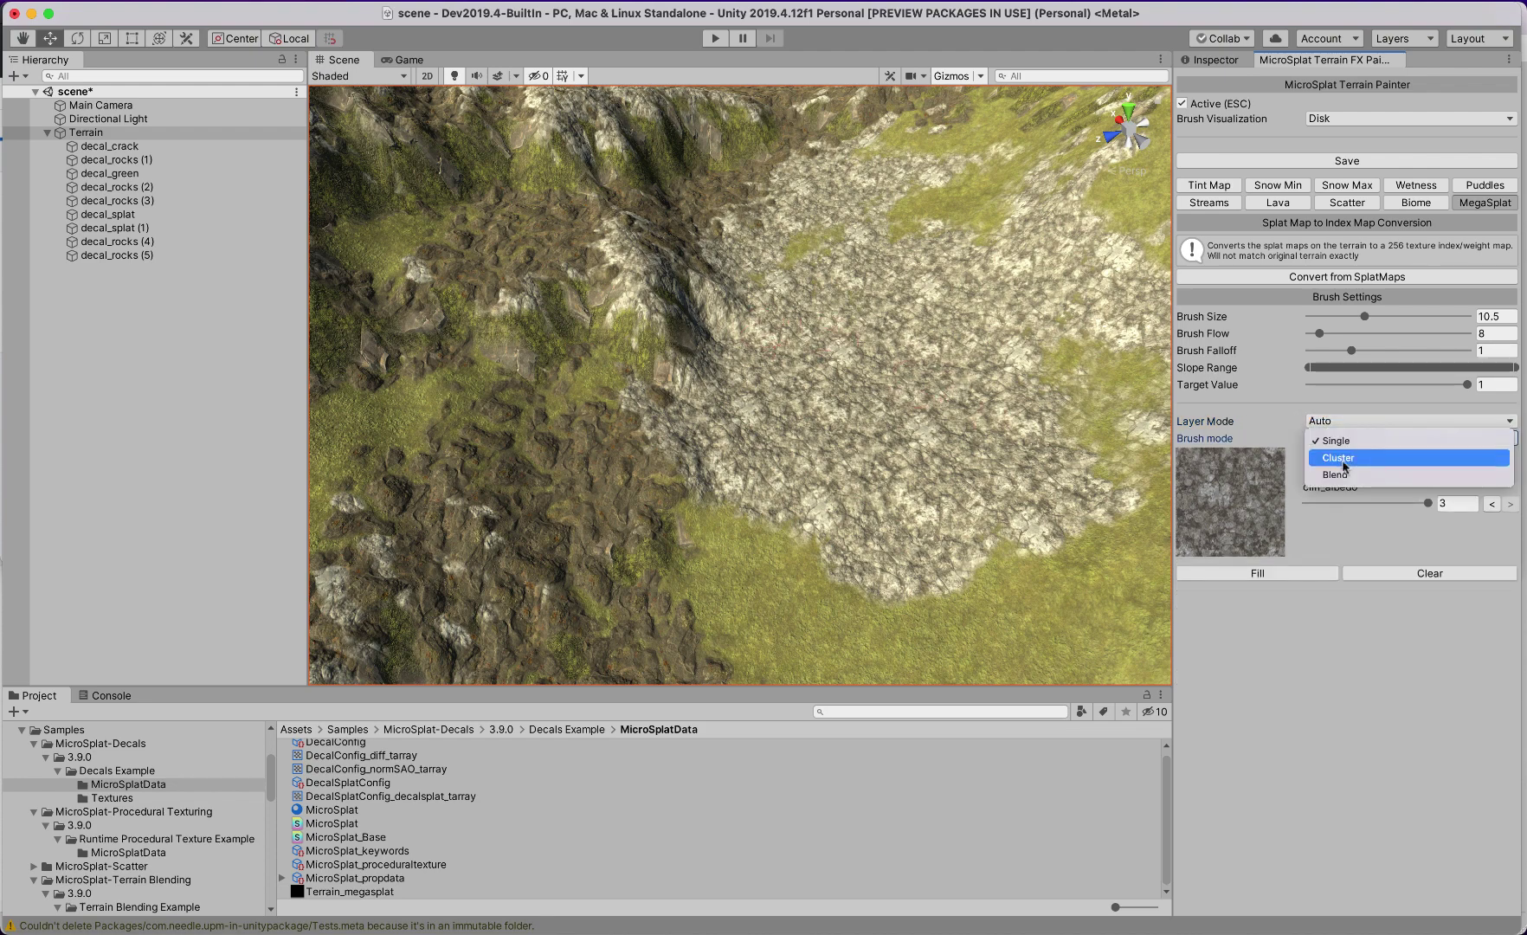
click(1340, 476)
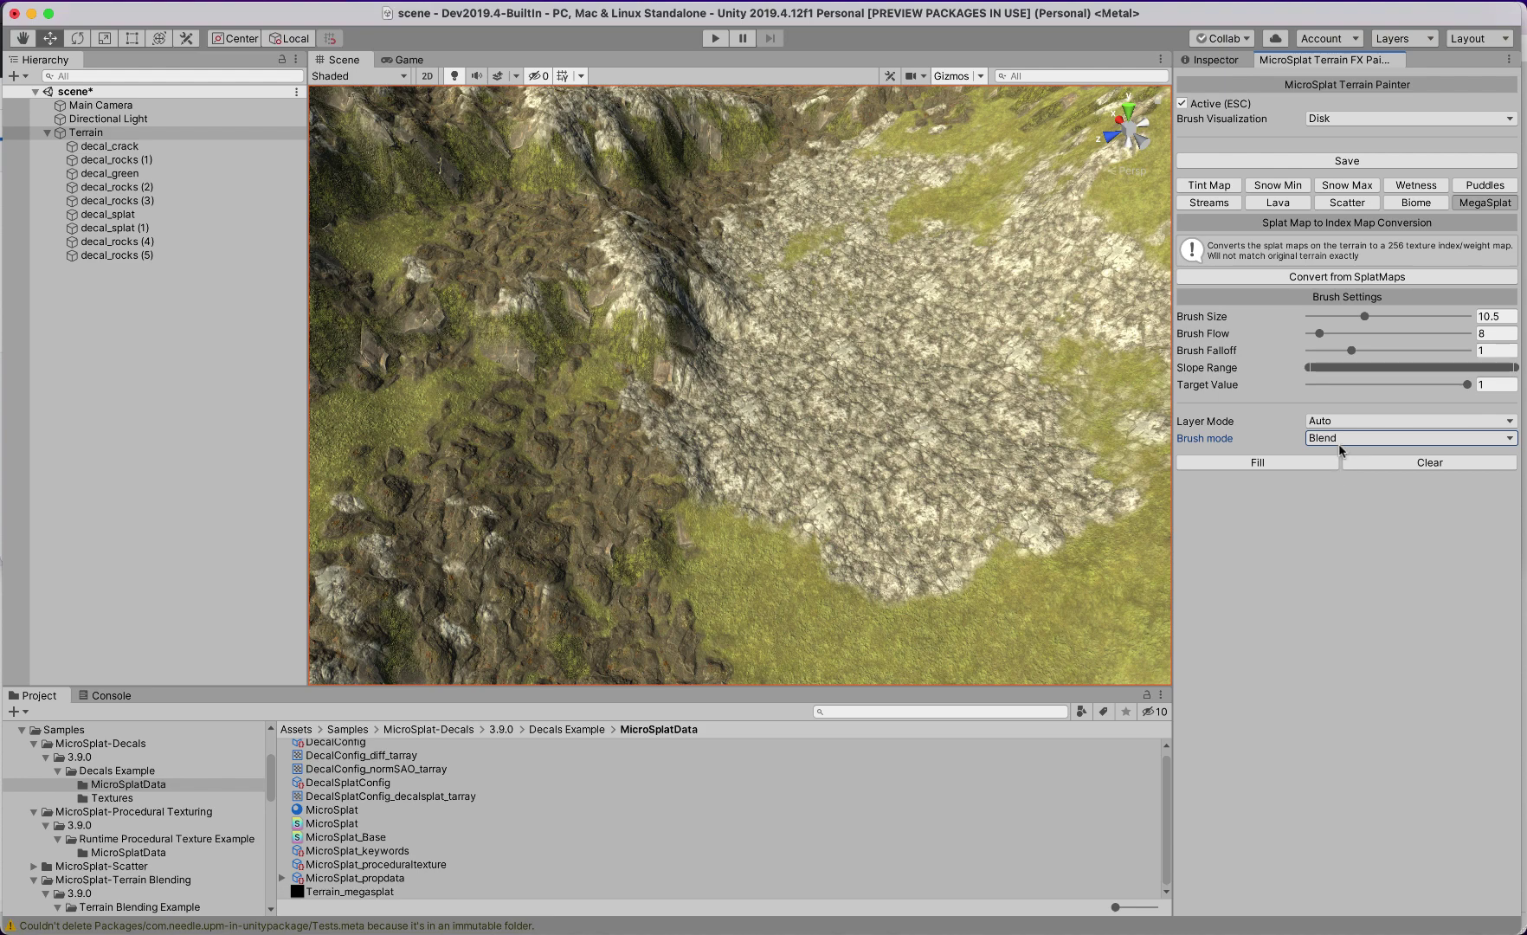
click(1335, 436)
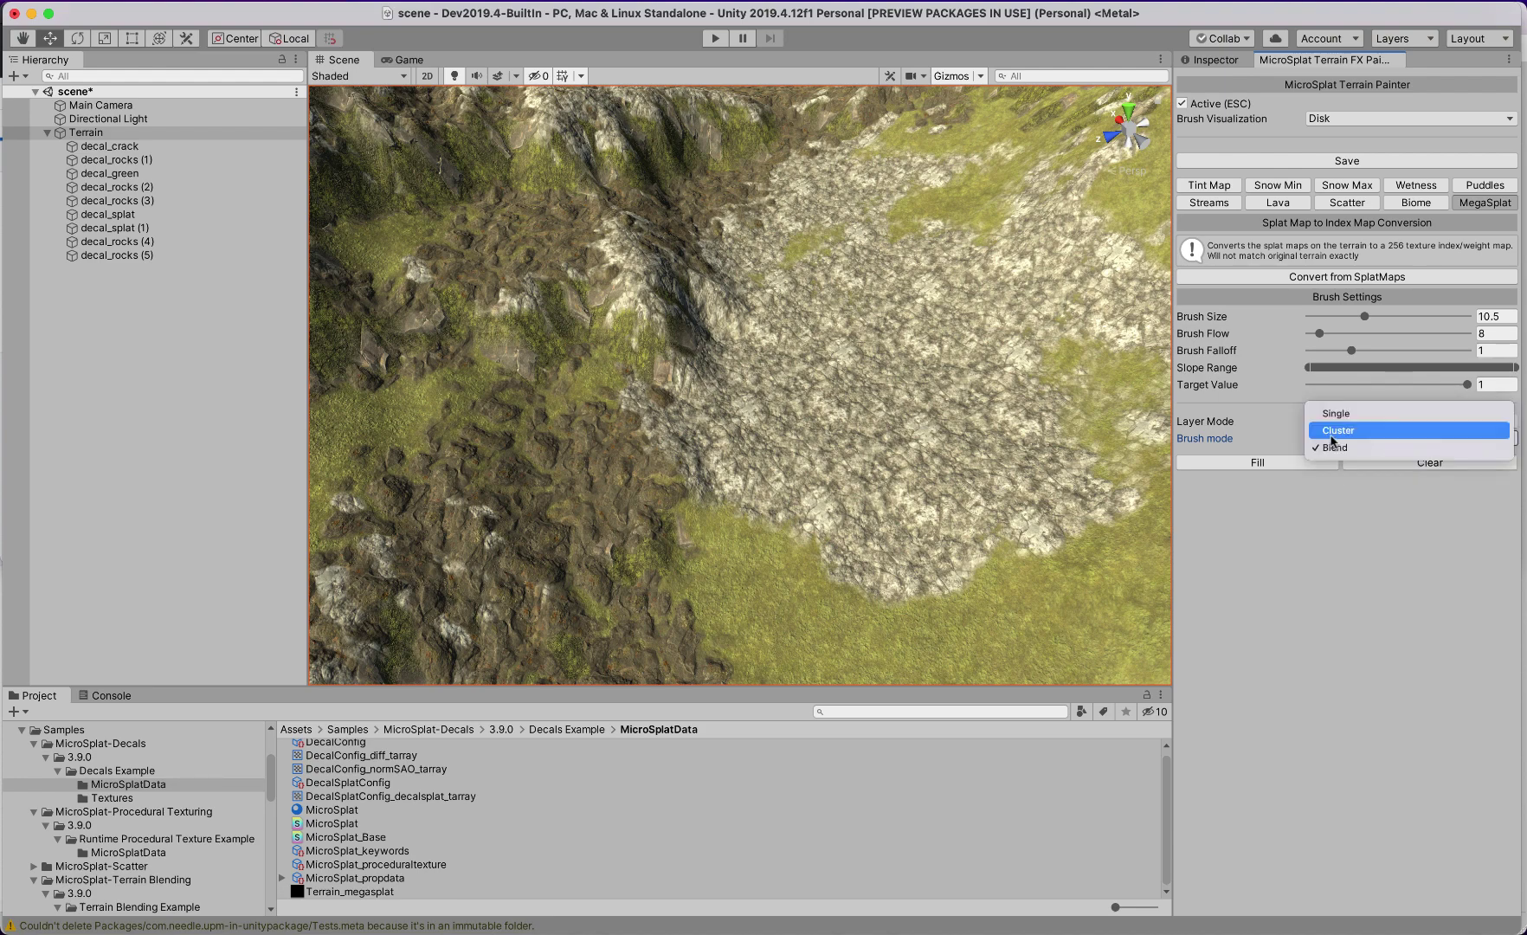
click(950, 379)
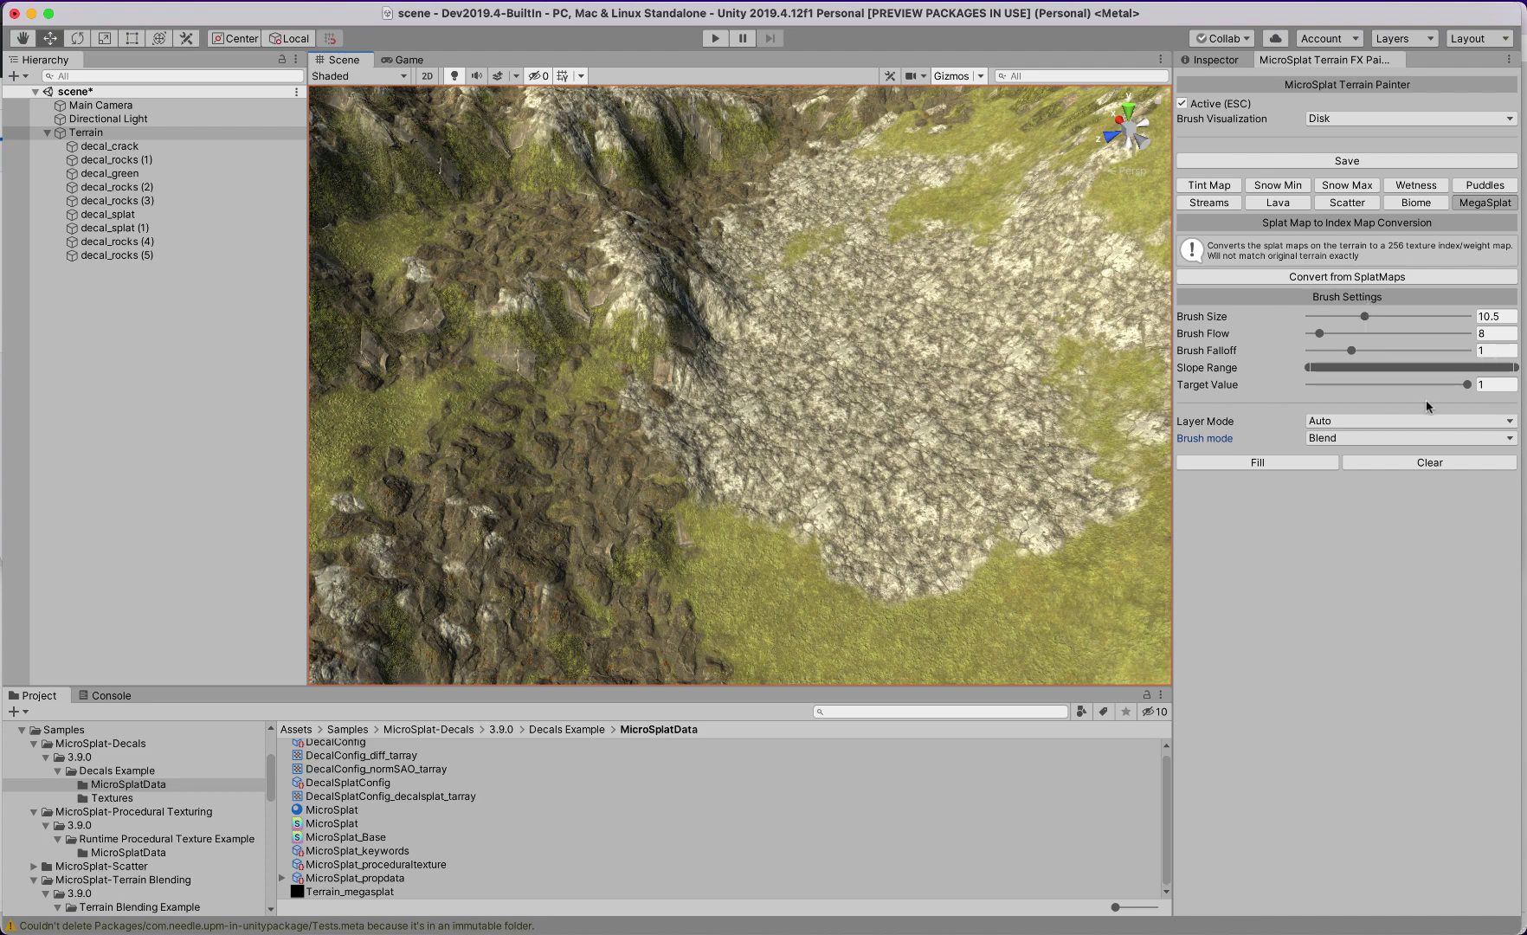
click(1385, 384)
mouse_move(802, 548)
mouse_down()
mouse_move(891, 593)
mouse_move(947, 590)
mouse_move(1111, 510)
mouse_move(967, 578)
mouse_move(871, 598)
mouse_move(818, 600)
mouse_move(725, 535)
mouse_move(825, 626)
mouse_move(896, 638)
mouse_move(1054, 612)
mouse_move(838, 647)
mouse_move(732, 620)
mouse_move(879, 634)
mouse_move(1075, 588)
mouse_move(1121, 506)
mouse_move(1000, 496)
mouse_move(894, 438)
mouse_move(868, 483)
mouse_up()
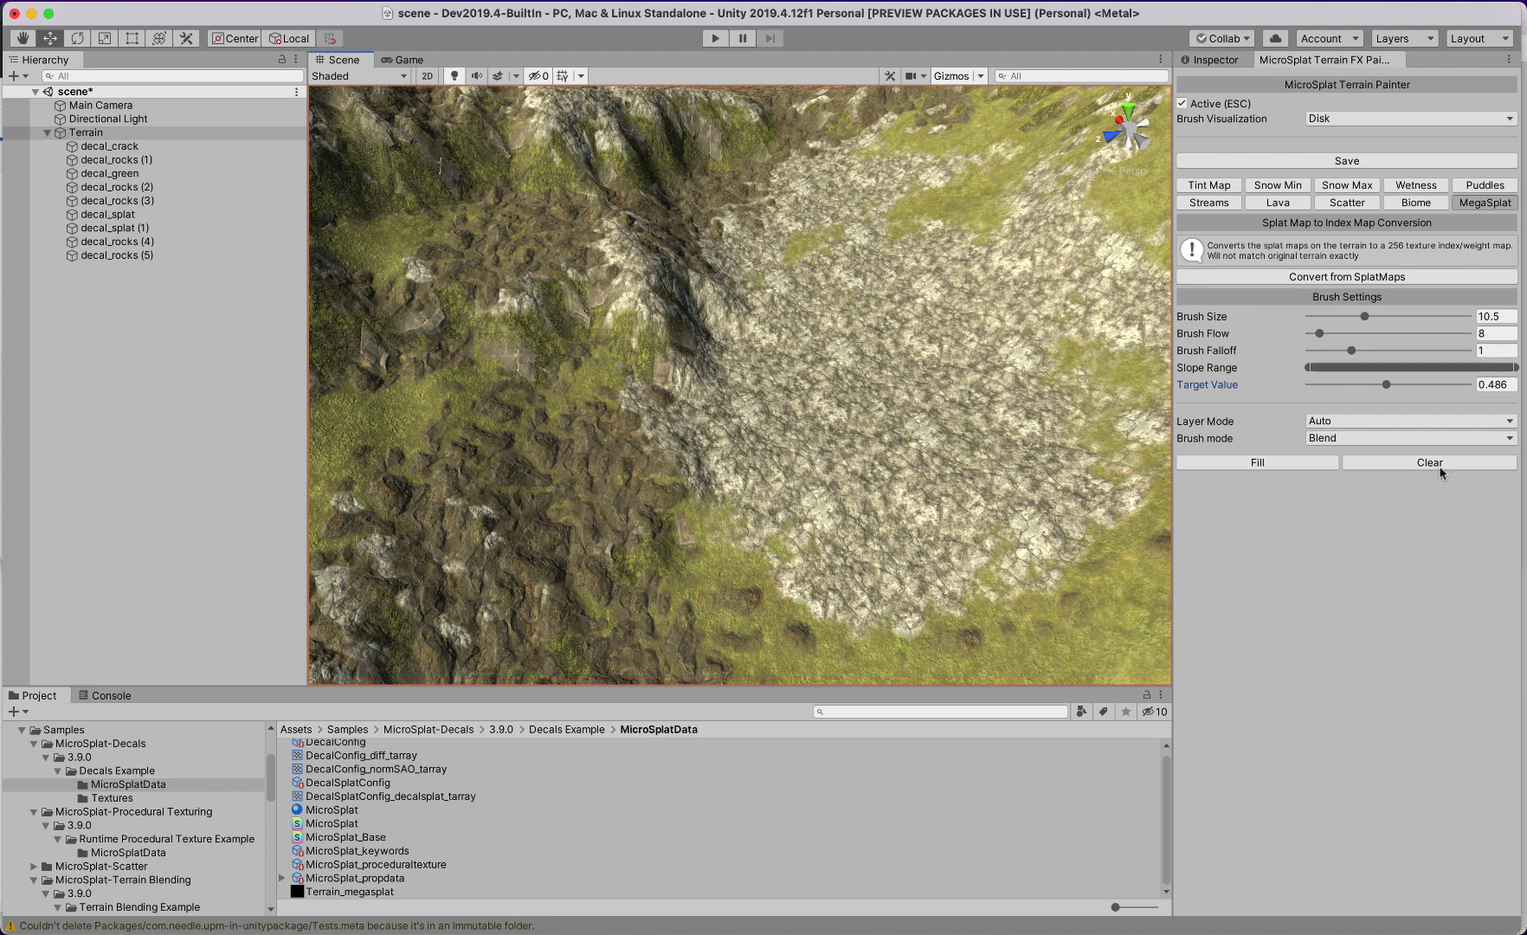
Set the brush mode to Cluster.
click(1337, 439)
click(1334, 430)
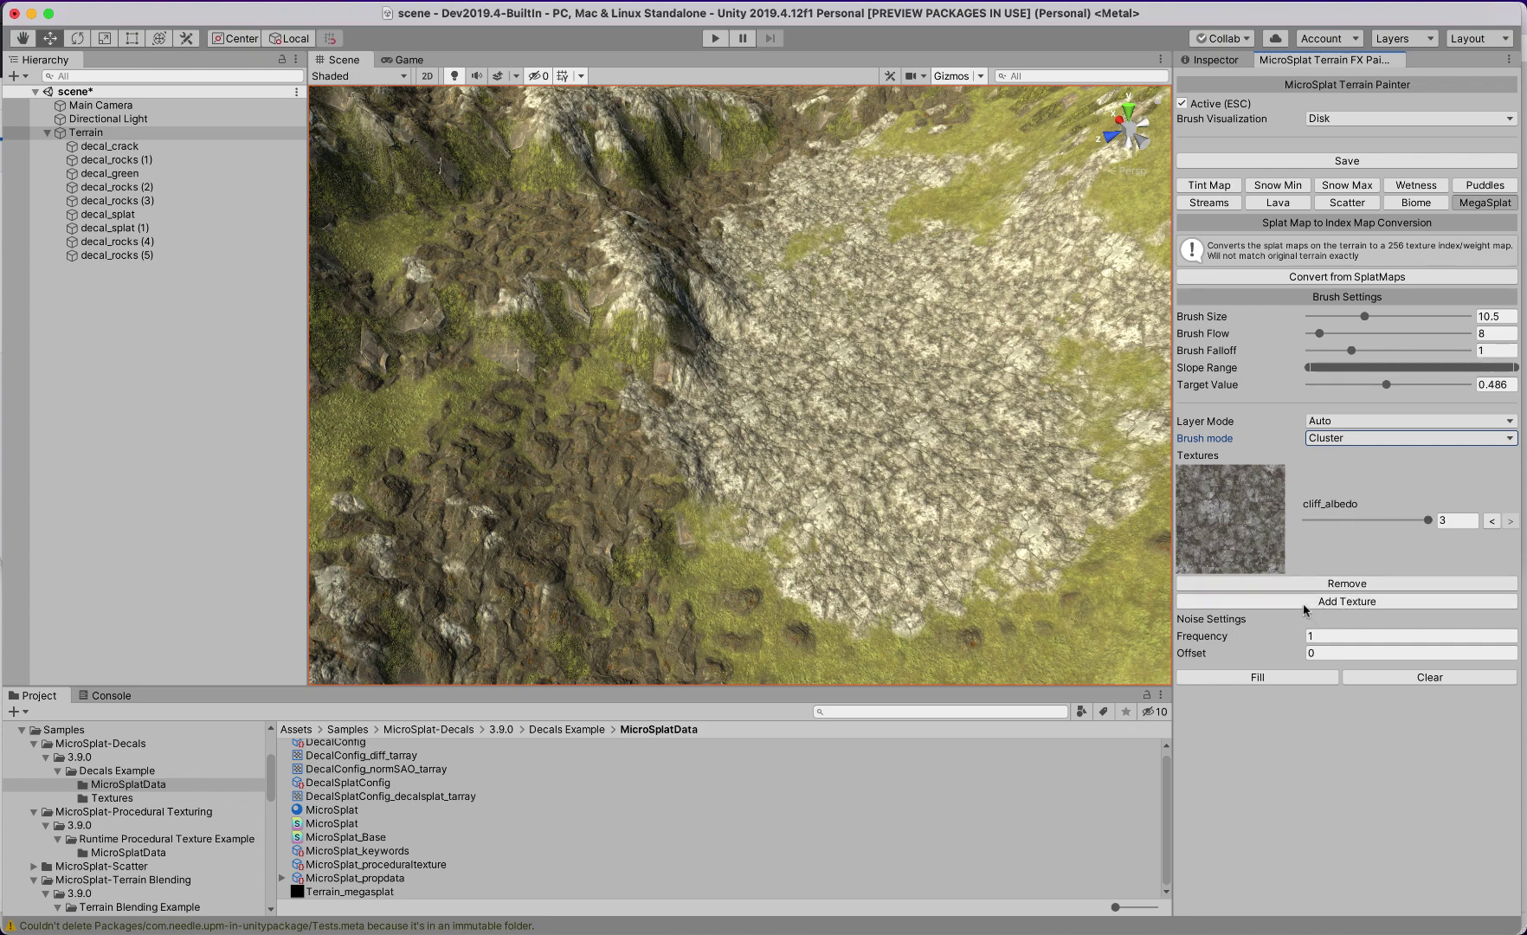
Add a second cluster texture and set the pair to texture 1, moss_albedo, and texture 2, rock_cliff_albedo.
click(1304, 606)
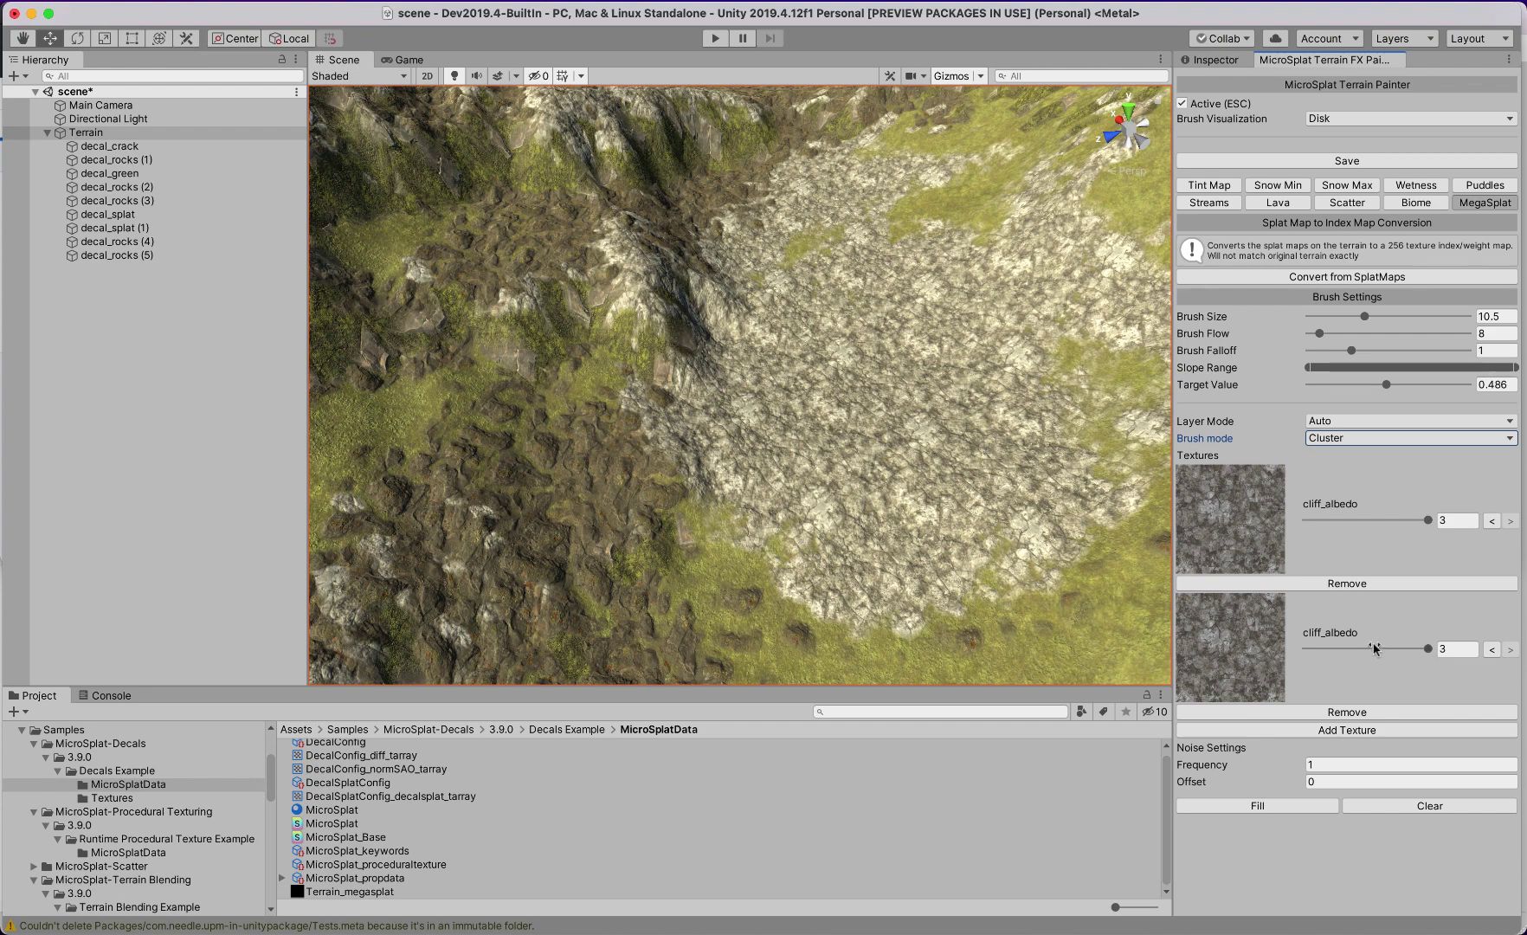
drag(1375, 646, 1369, 655)
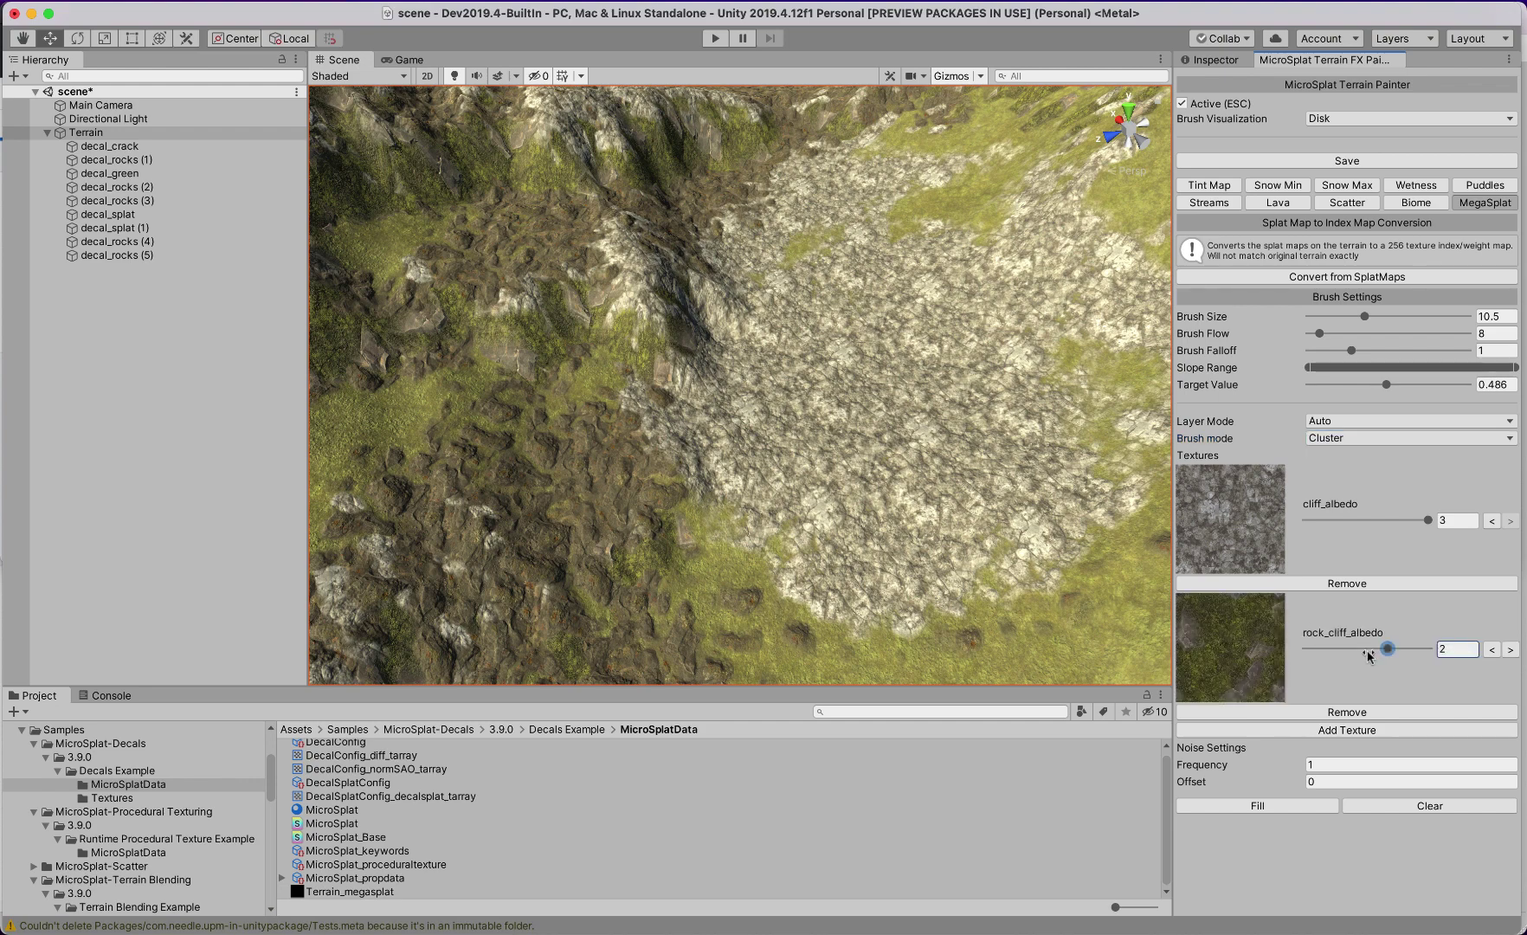
click(1342, 521)
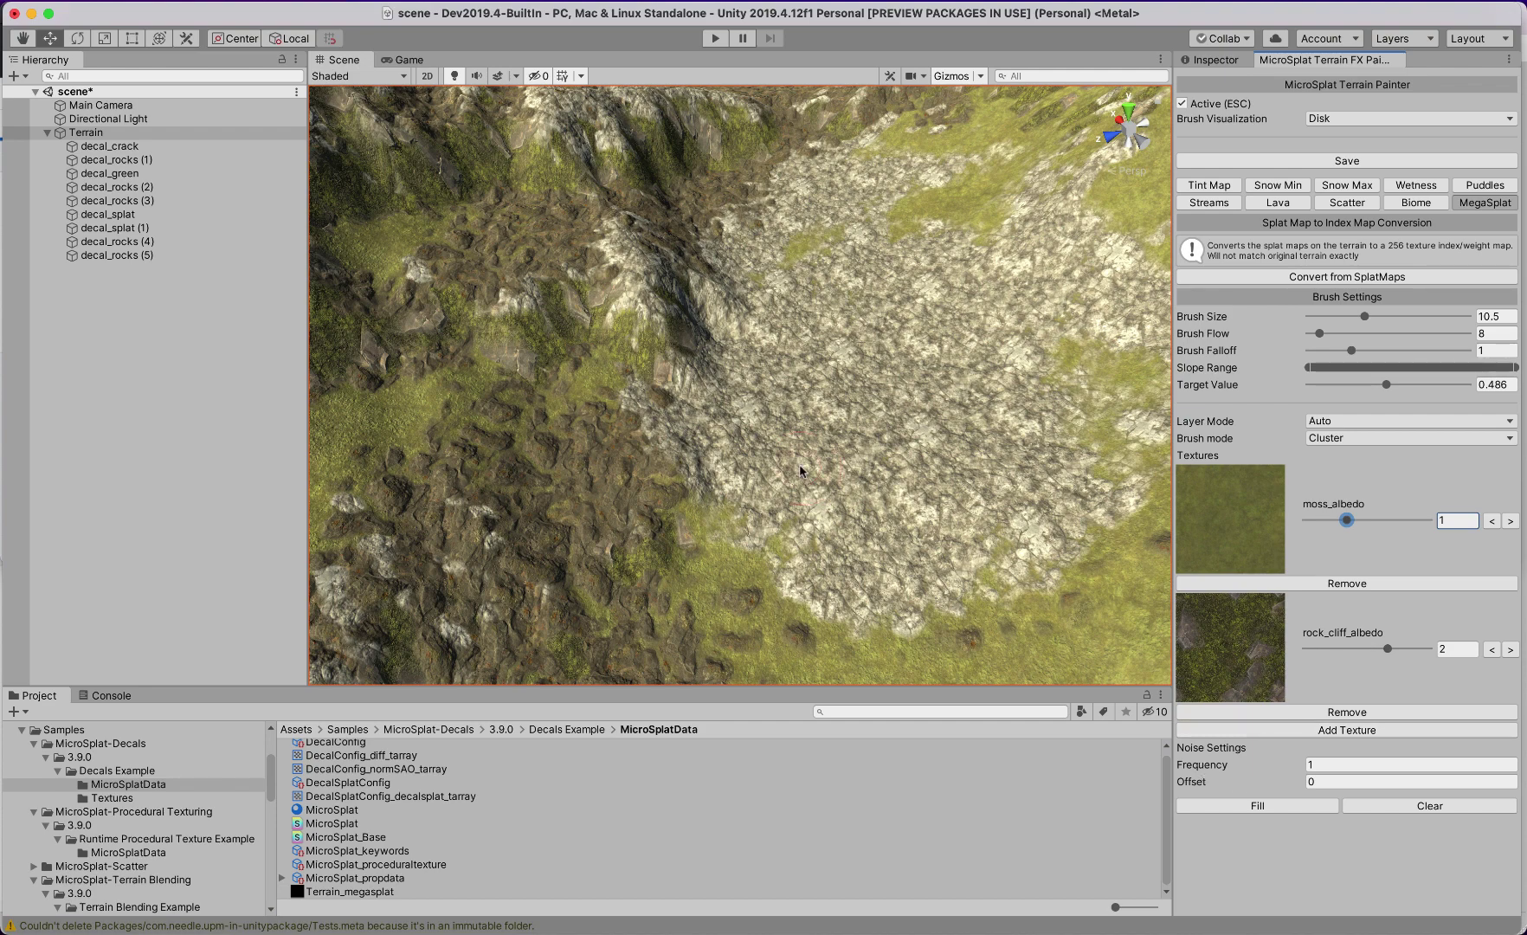
Set the brush size to 17.8 and the flow to 73.4, and paint the texture cluster over the cliff patch in the valley.
alt+drag(801, 469, 855, 421)
click(1403, 317)
mouse_move(779, 390)
mouse_down()
mouse_move(657, 606)
mouse_move(773, 372)
mouse_move(554, 537)
mouse_move(755, 270)
mouse_move(640, 380)
mouse_move(1030, 467)
mouse_move(757, 634)
mouse_move(1061, 398)
mouse_move(1118, 397)
mouse_up()
click(1400, 333)
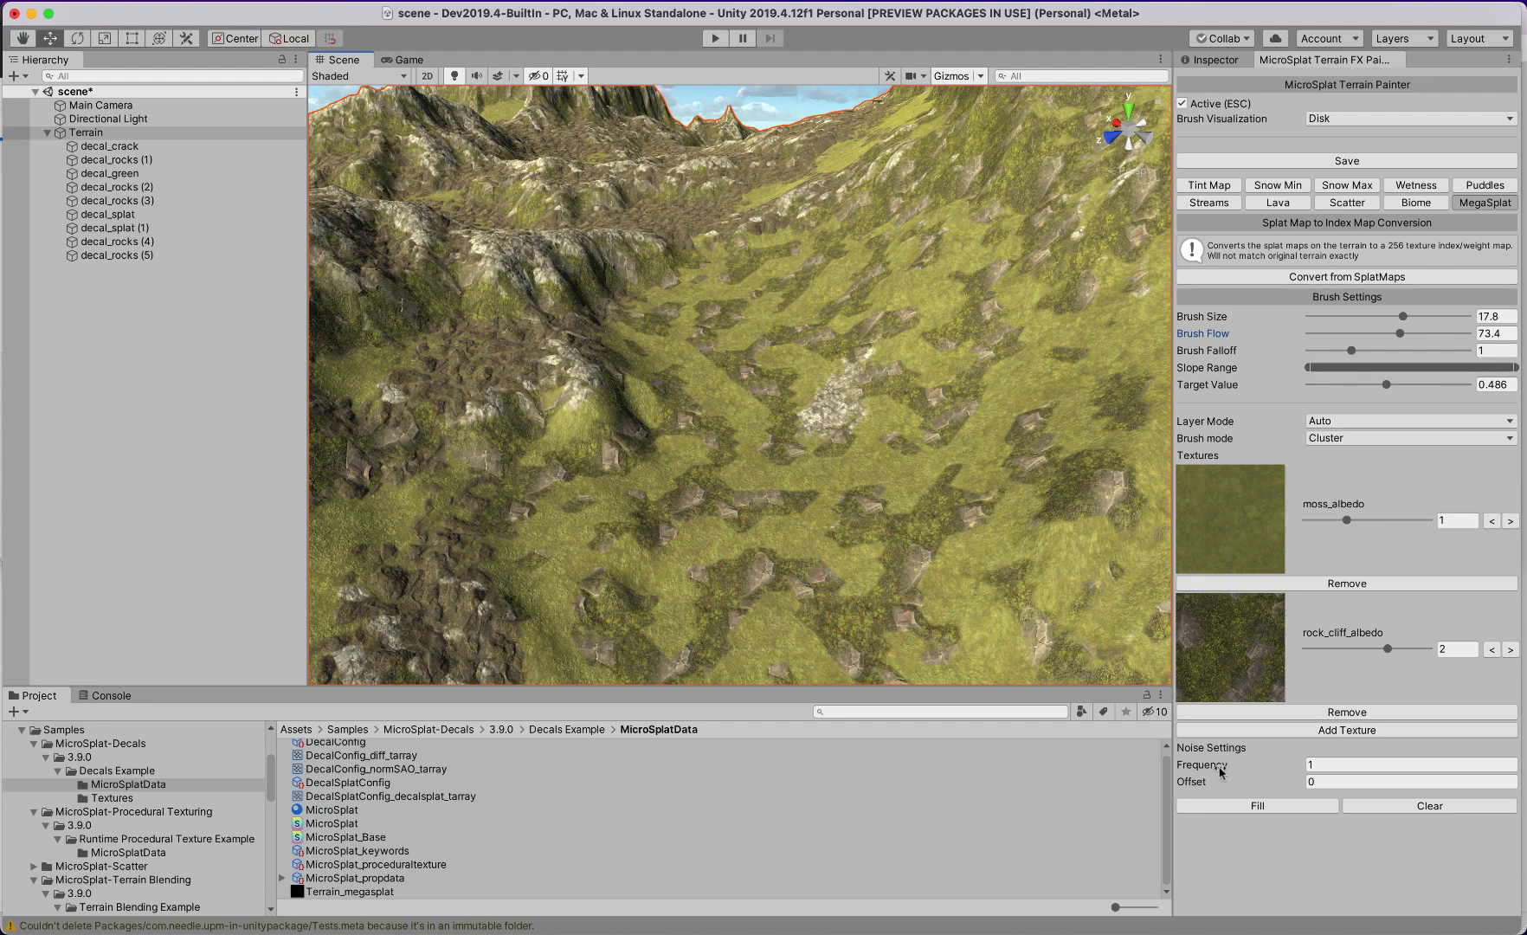
Raise the cluster noise frequency to 2.92 and paint over the valley floor.
mouse_move(1217, 774)
mouse_down()
mouse_move(1176, 776)
mouse_move(1265, 765)
mouse_up()
mouse_move(879, 385)
mouse_down()
mouse_move(683, 519)
mouse_move(779, 624)
mouse_move(930, 520)
mouse_move(772, 271)
mouse_up()
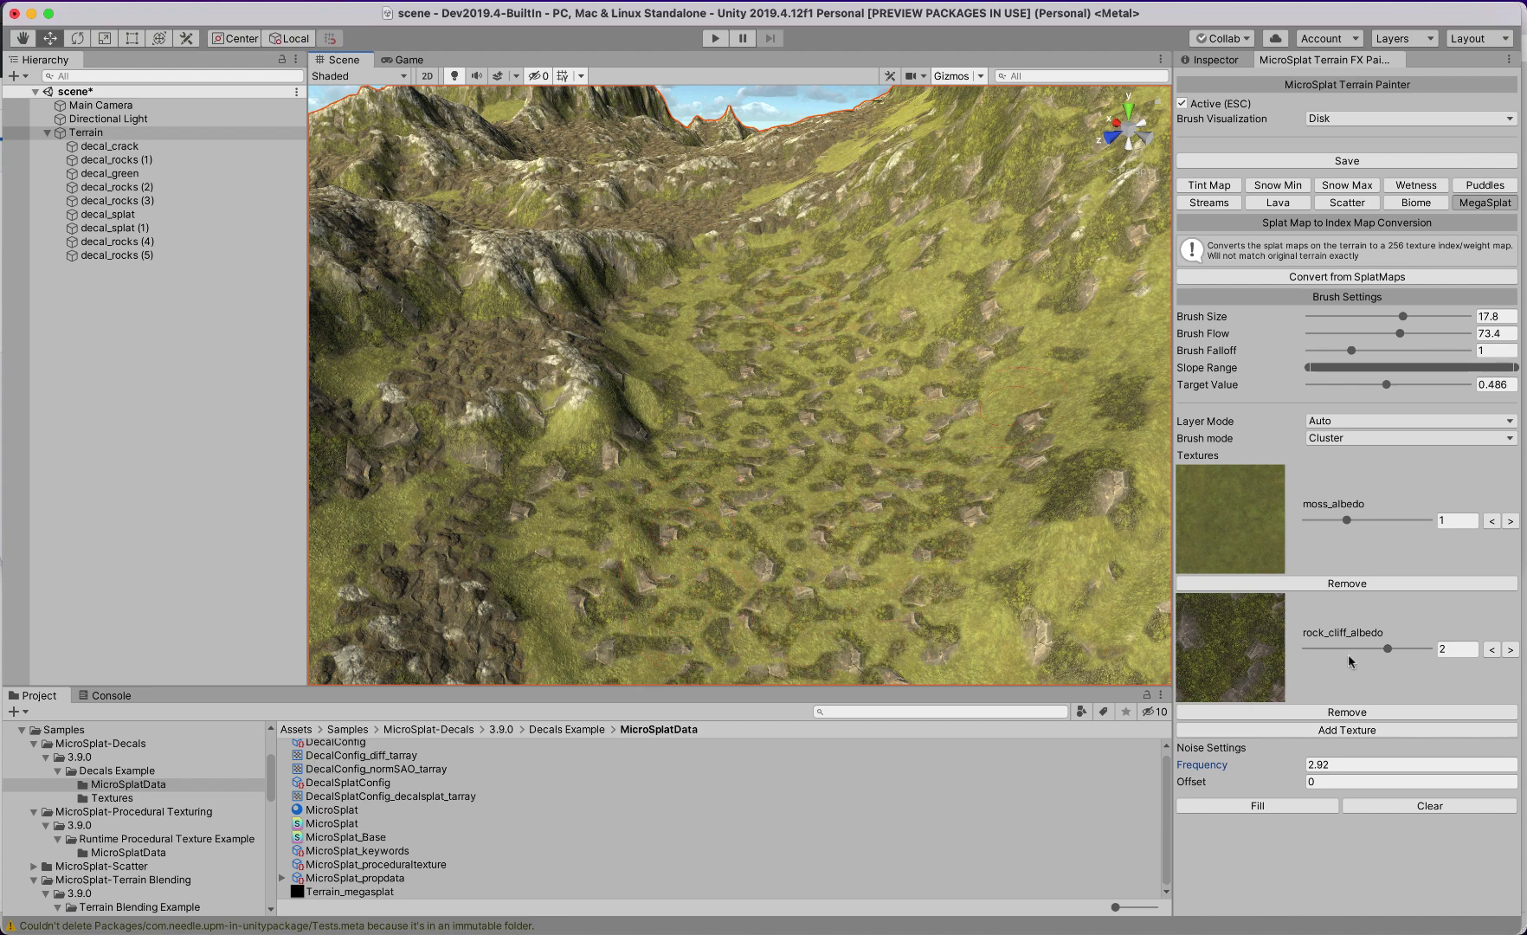
Set the cluster noise frequency to 0.3 and repaint the valley floor.
click(1340, 764)
text(0.1)
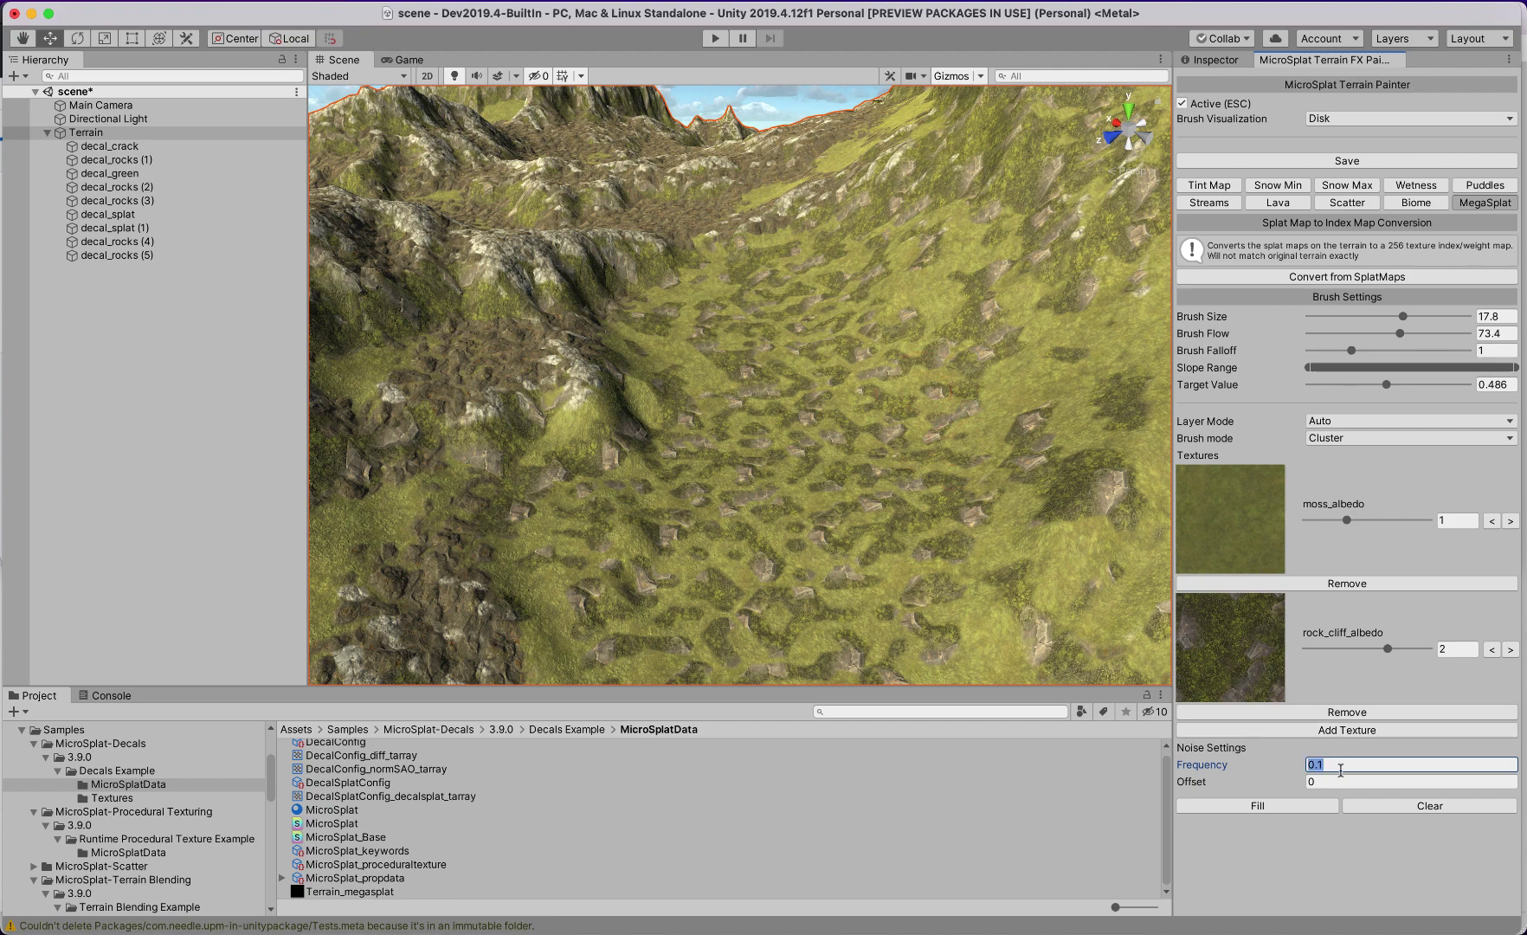
key(BackSpace)
text(3)
mouse_move(798, 357)
mouse_down()
mouse_move(675, 485)
mouse_move(744, 640)
mouse_move(999, 485)
mouse_move(779, 484)
mouse_move(995, 372)
mouse_move(618, 294)
mouse_move(966, 627)
mouse_move(883, 363)
mouse_move(719, 320)
mouse_move(519, 563)
mouse_move(962, 347)
mouse_move(826, 259)
mouse_up()
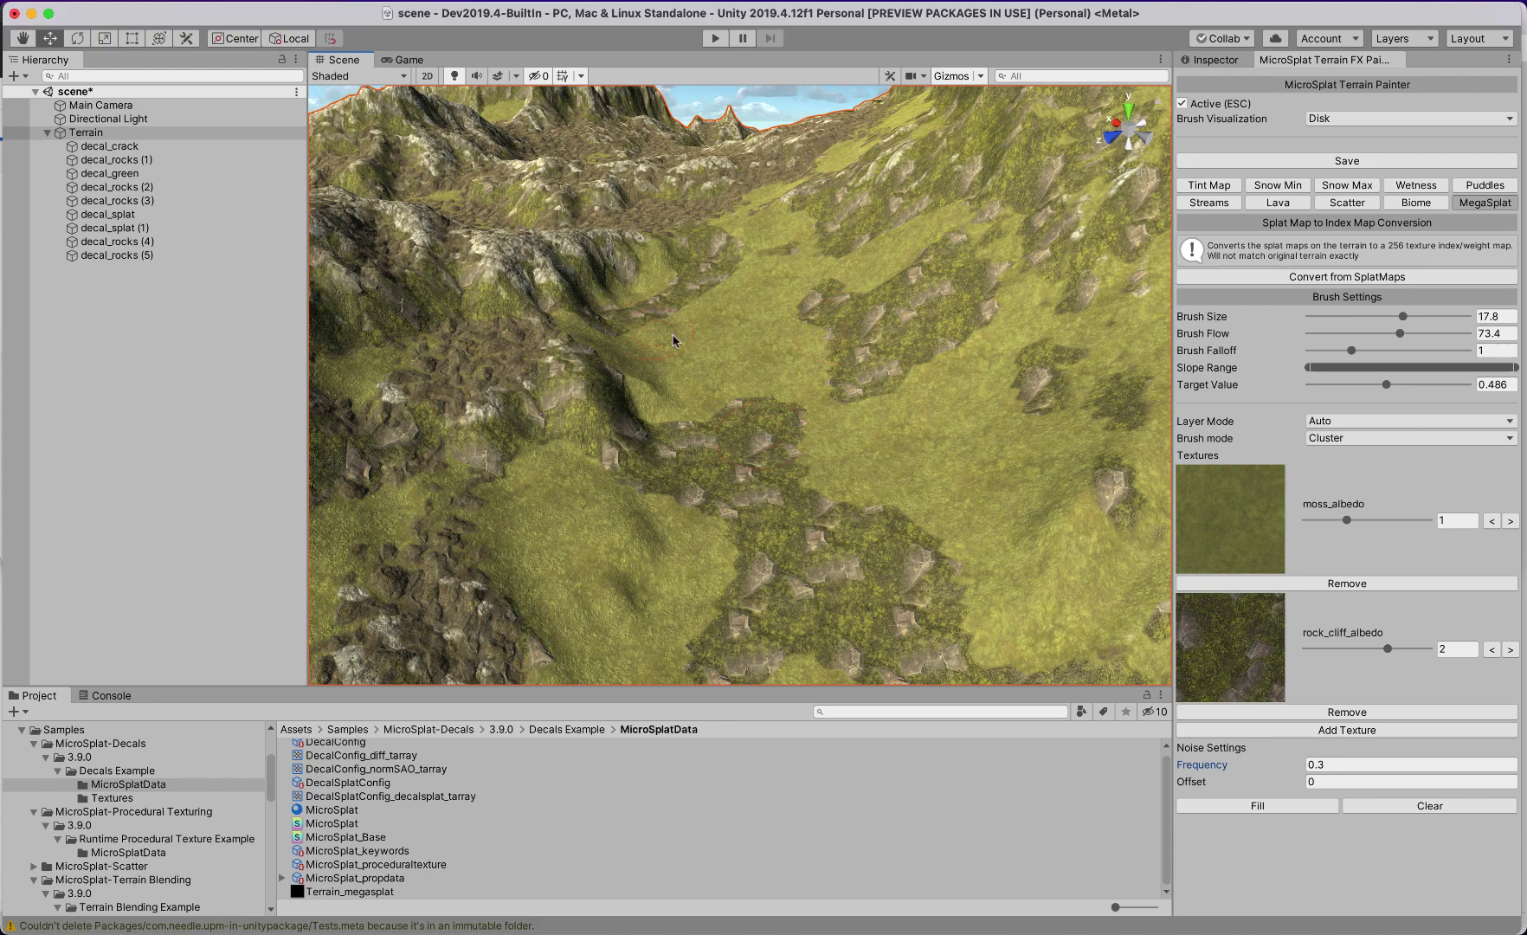
Examine the painted terrain from several viewpoints and select the Terrain_megasplat texture asset.
alt+drag(808, 371, 863, 379)
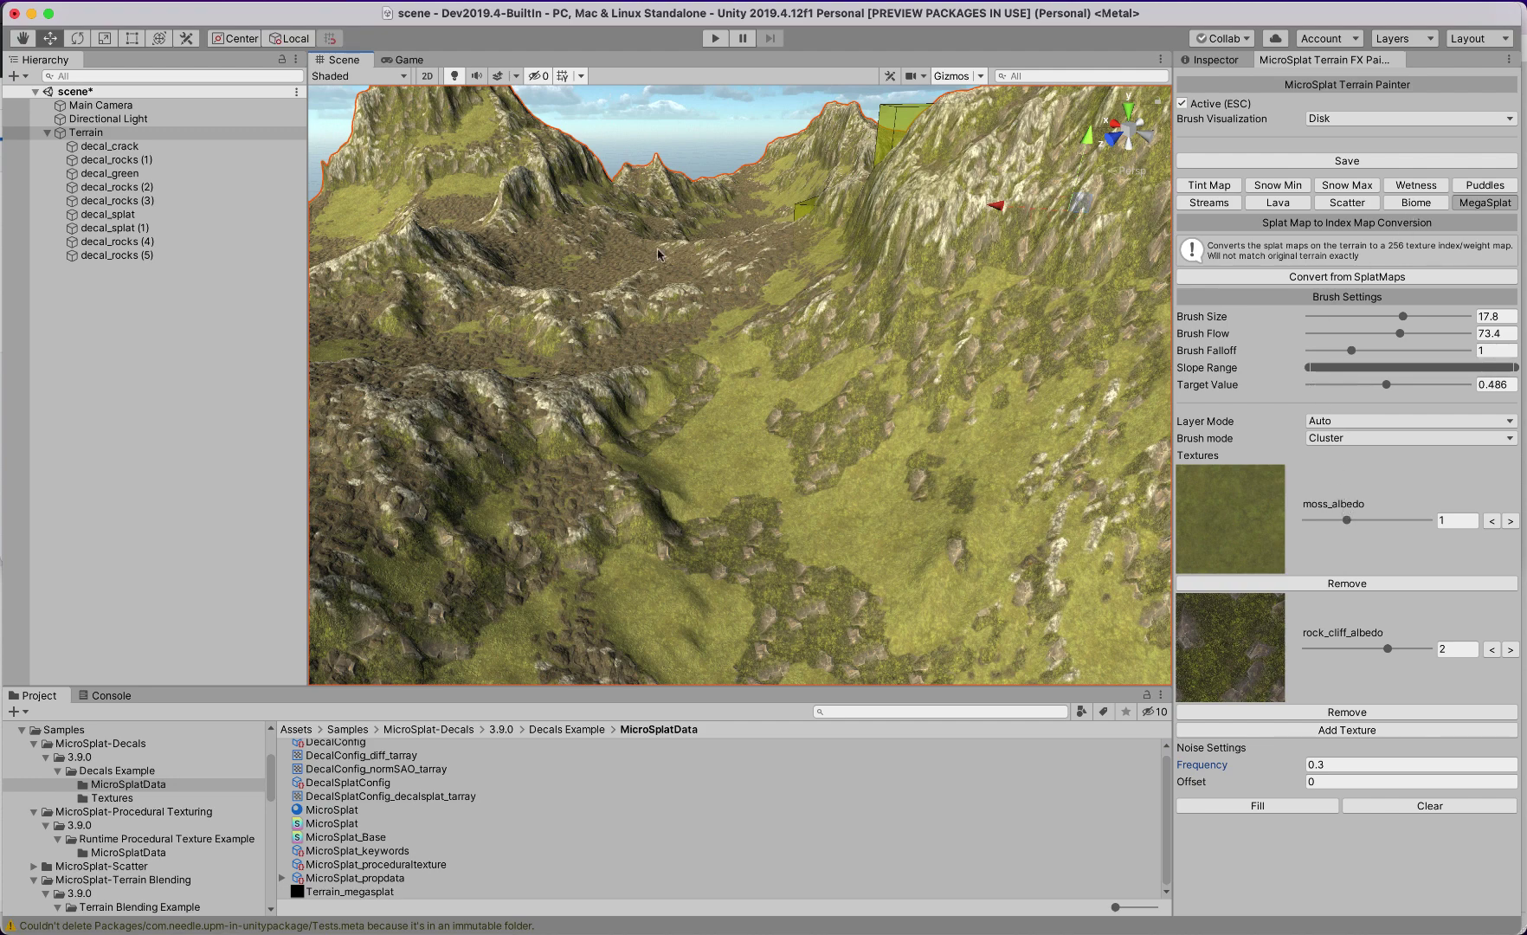
alt+drag(638, 266, 136, 398)
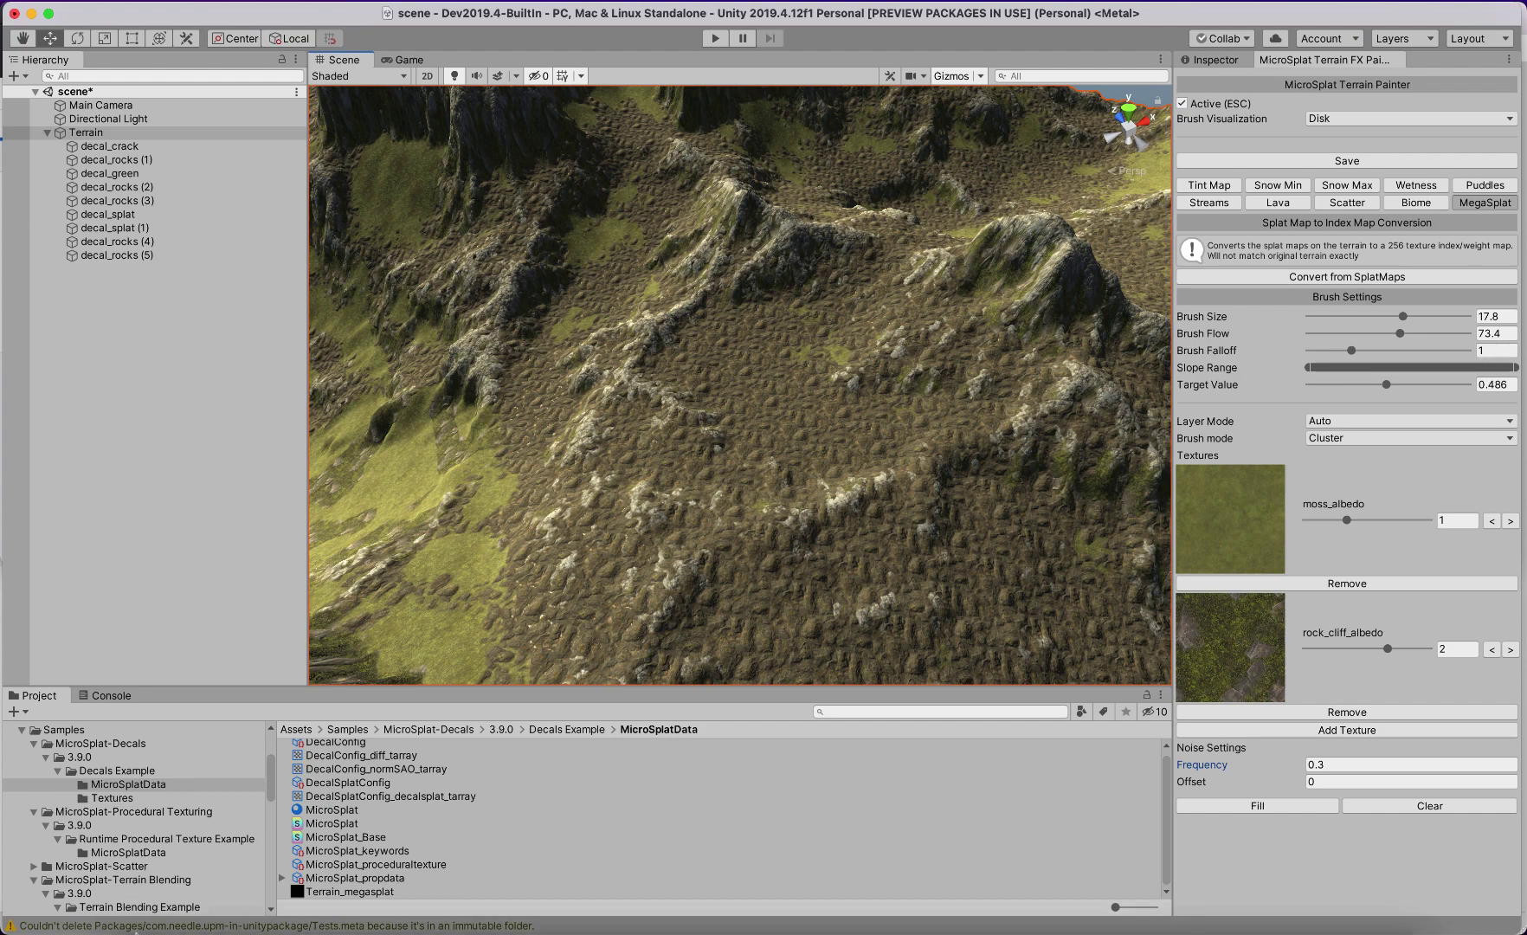
click(350, 892)
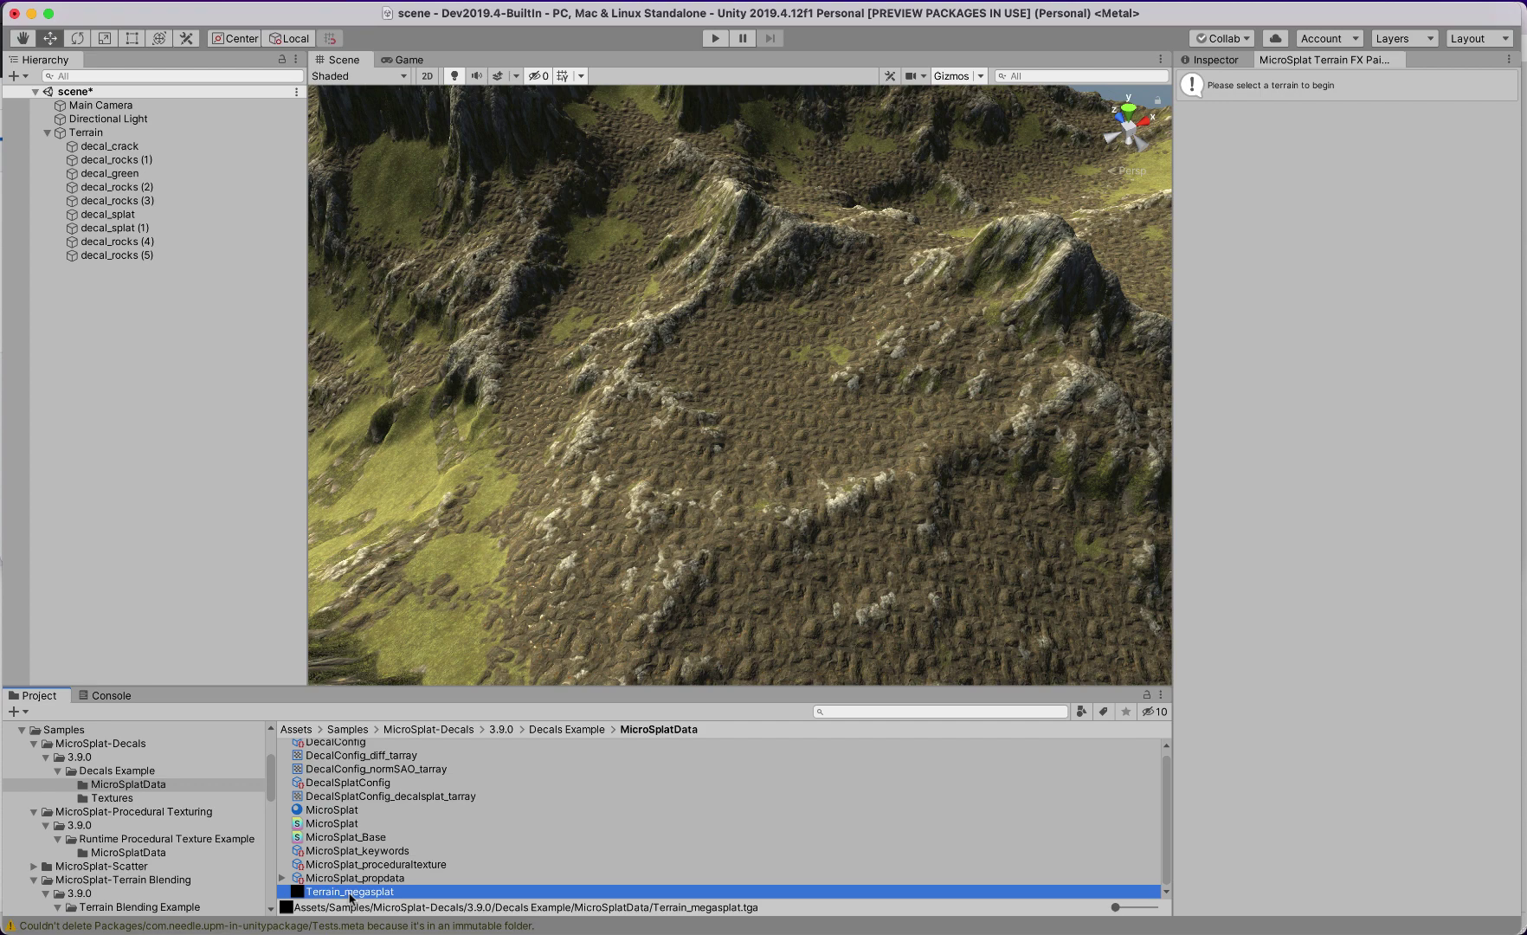
alt+drag(625, 522, 849, 428)
alt+scroll(849, 427, up, 10)
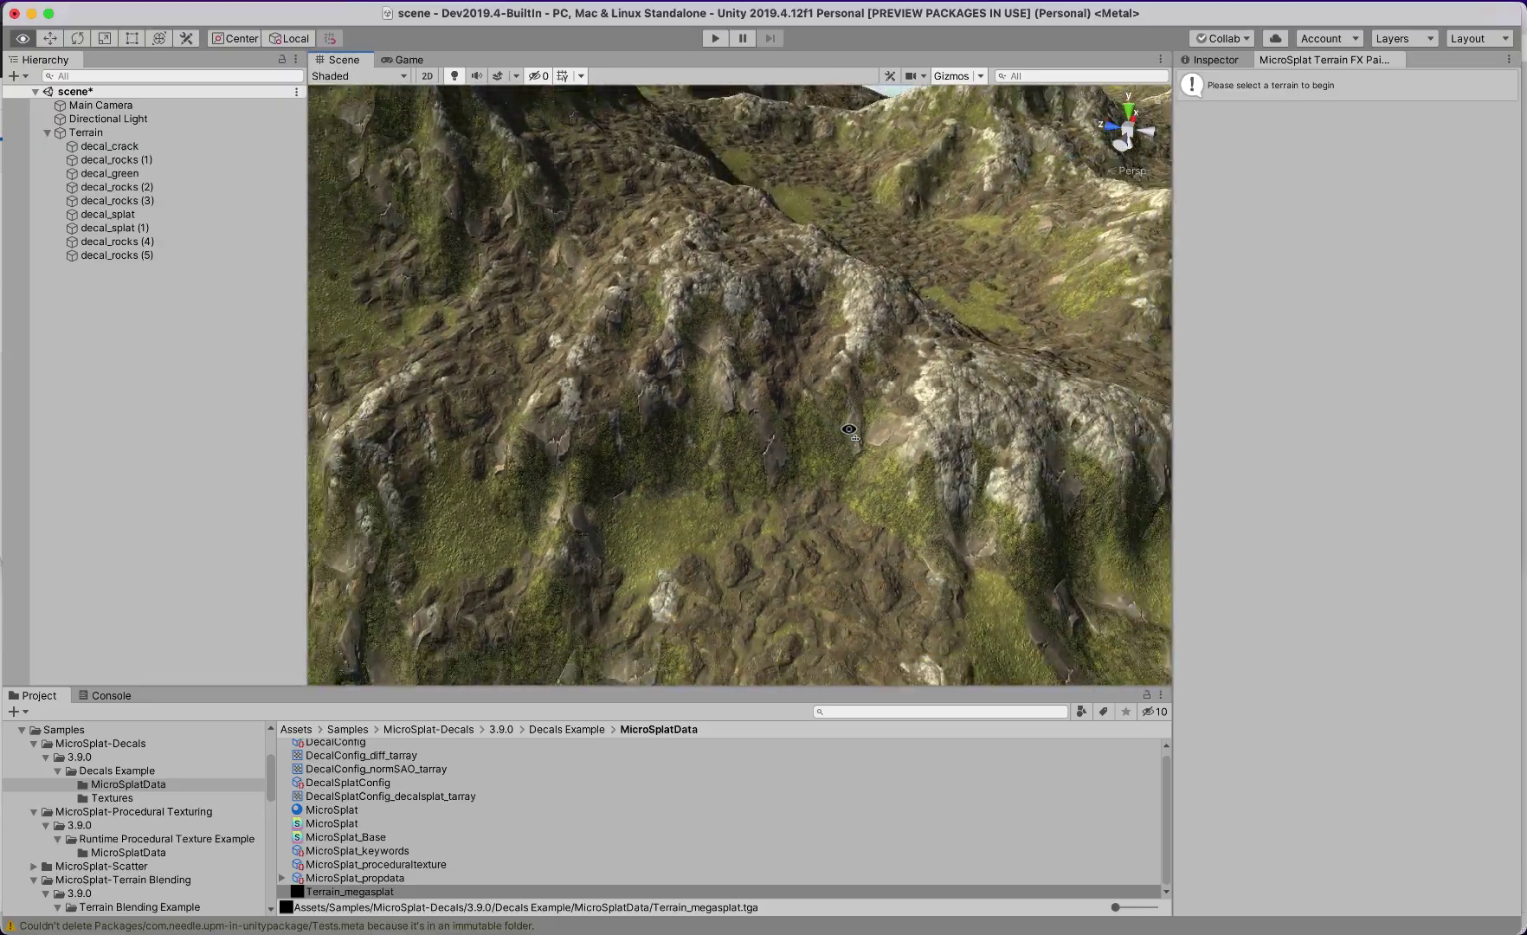
scroll(849, 431, up, 2)
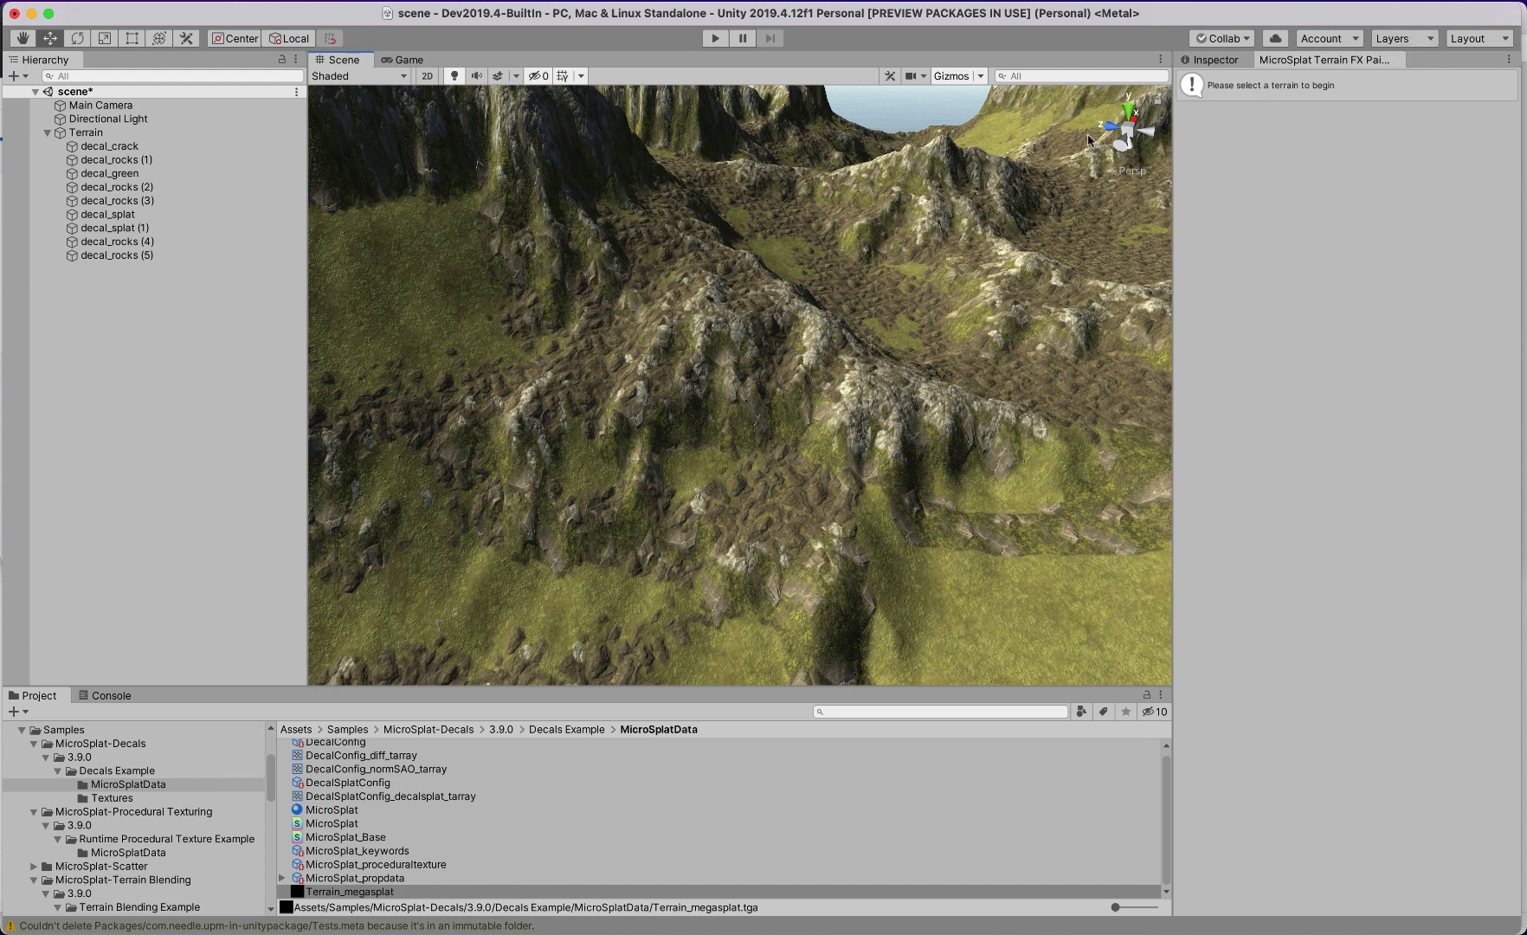
alt+drag(728, 394, 1094, 403)
scroll(1094, 402, down, 10)
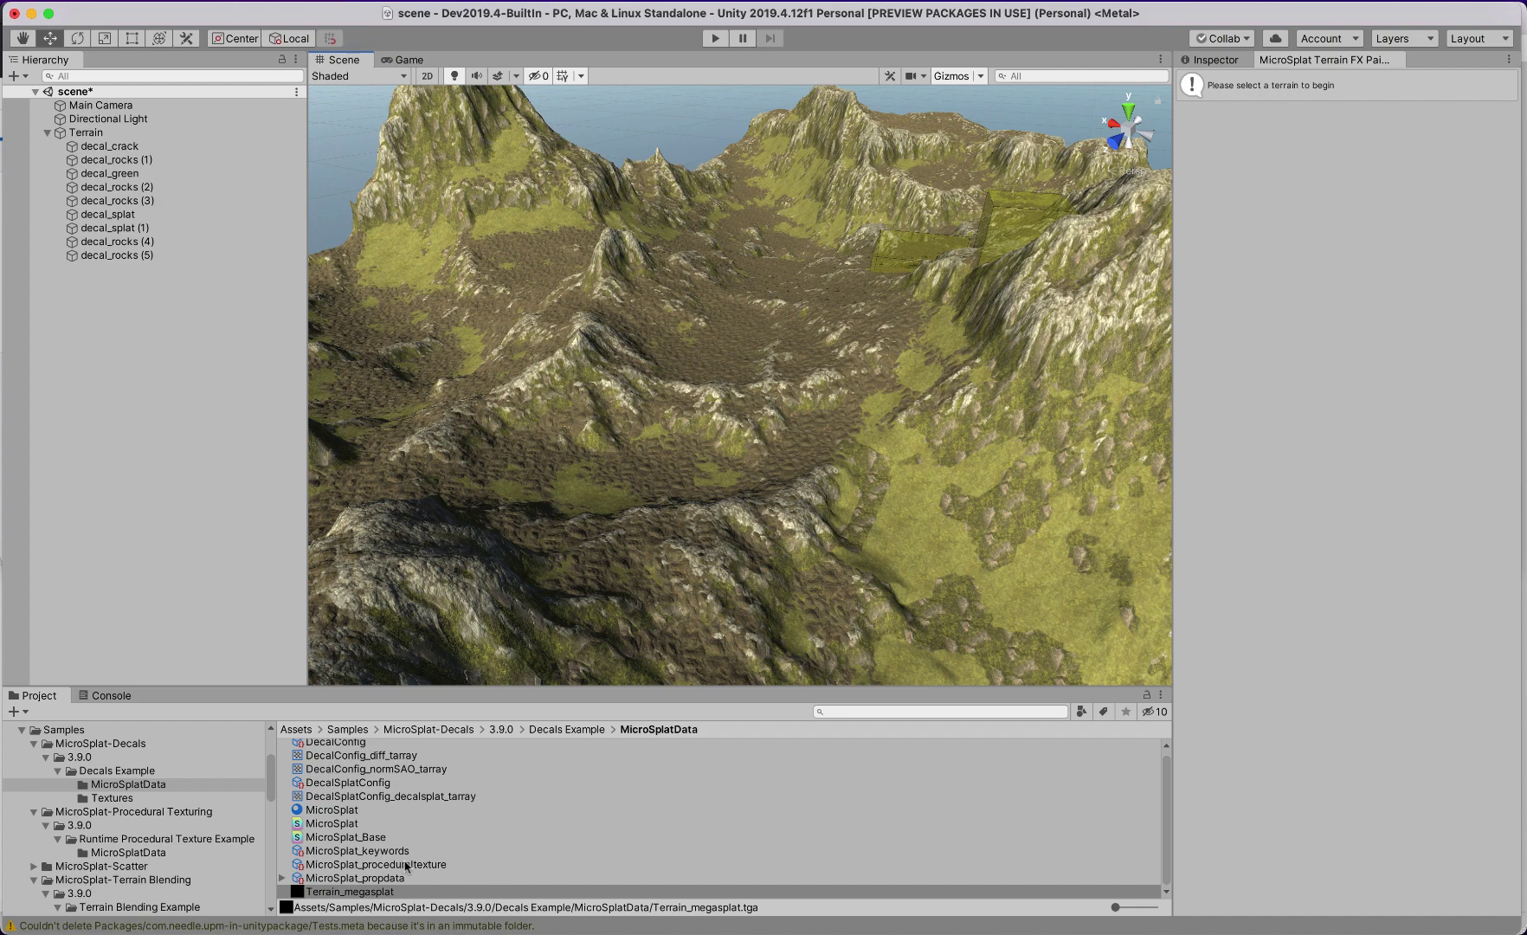
Show the import settings of the Terrain_megasplat texture in the MicroSplatData folder.
click(363, 877)
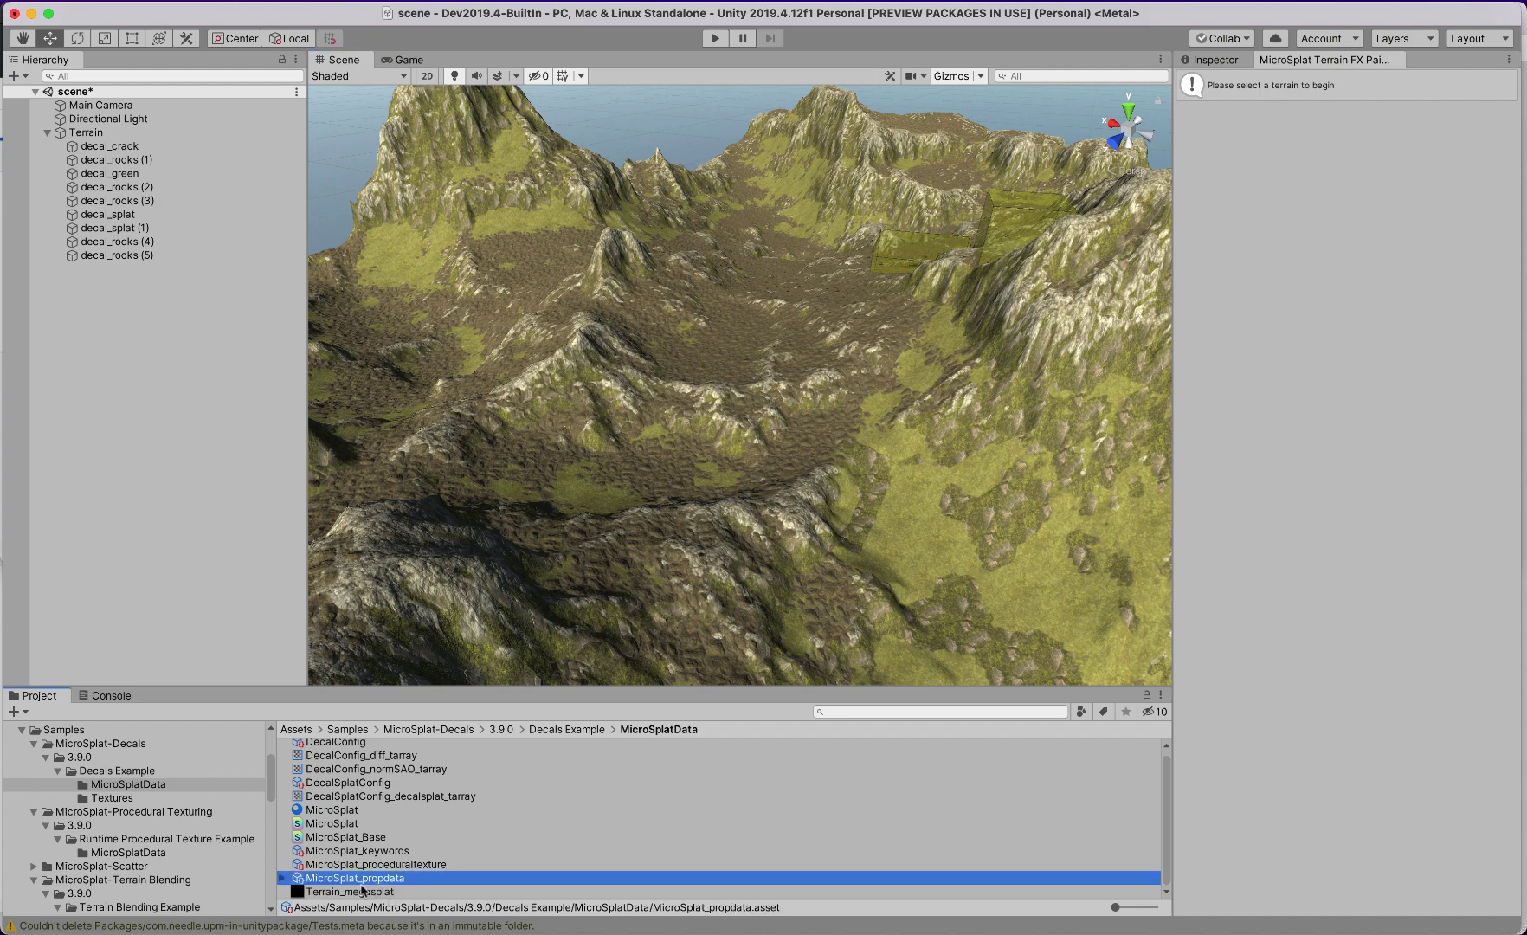
click(347, 893)
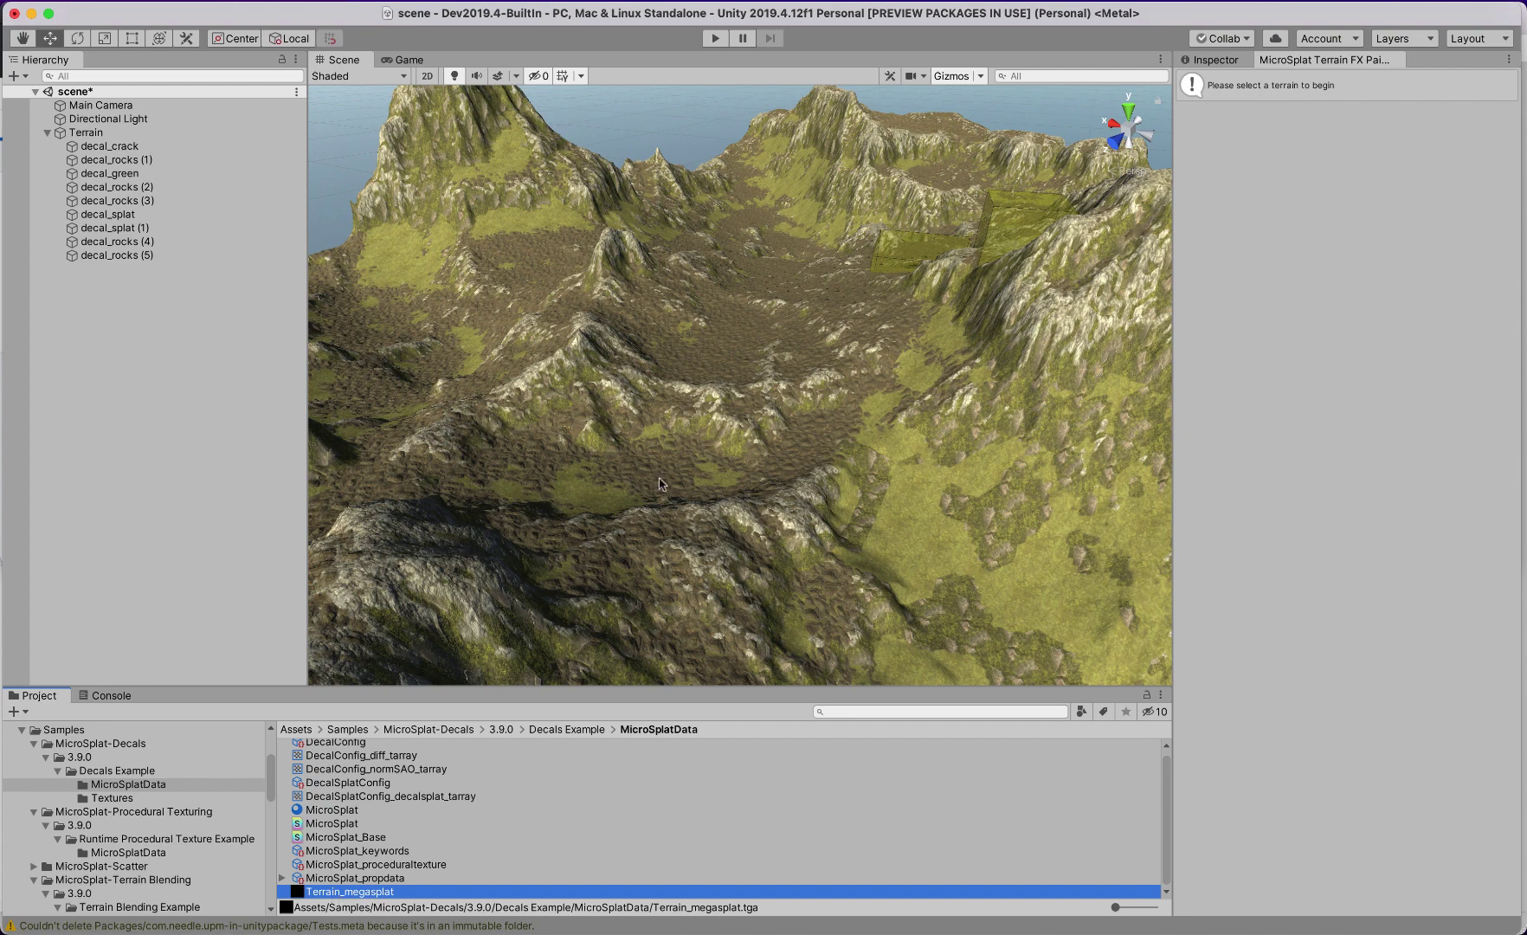
alt+drag(671, 477, 930, 385)
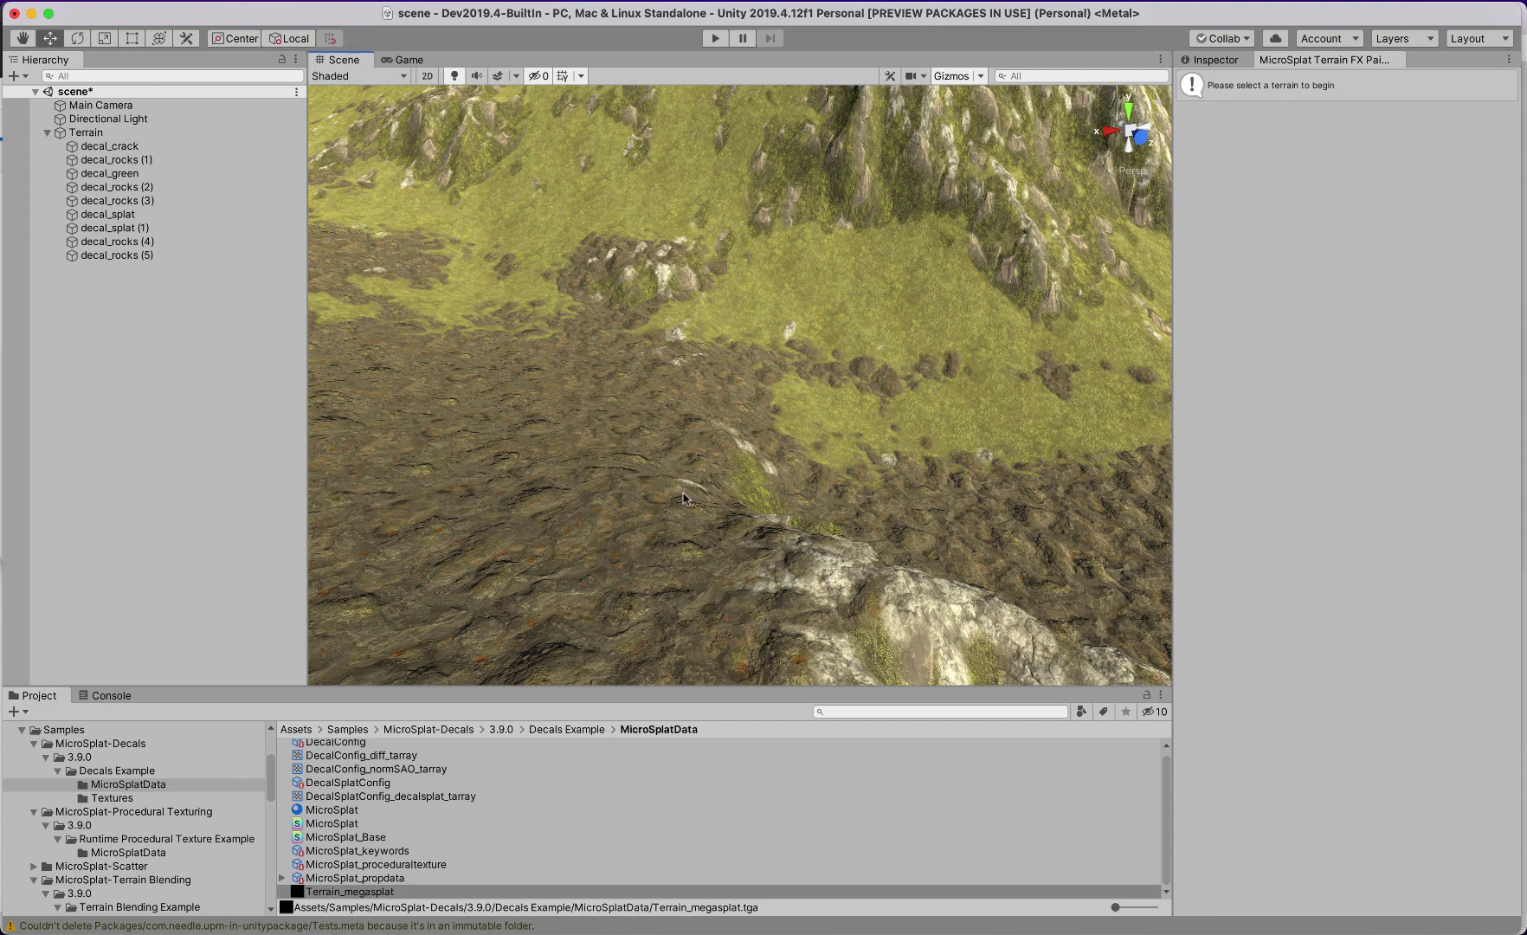
alt+drag(622, 477, 1056, 451)
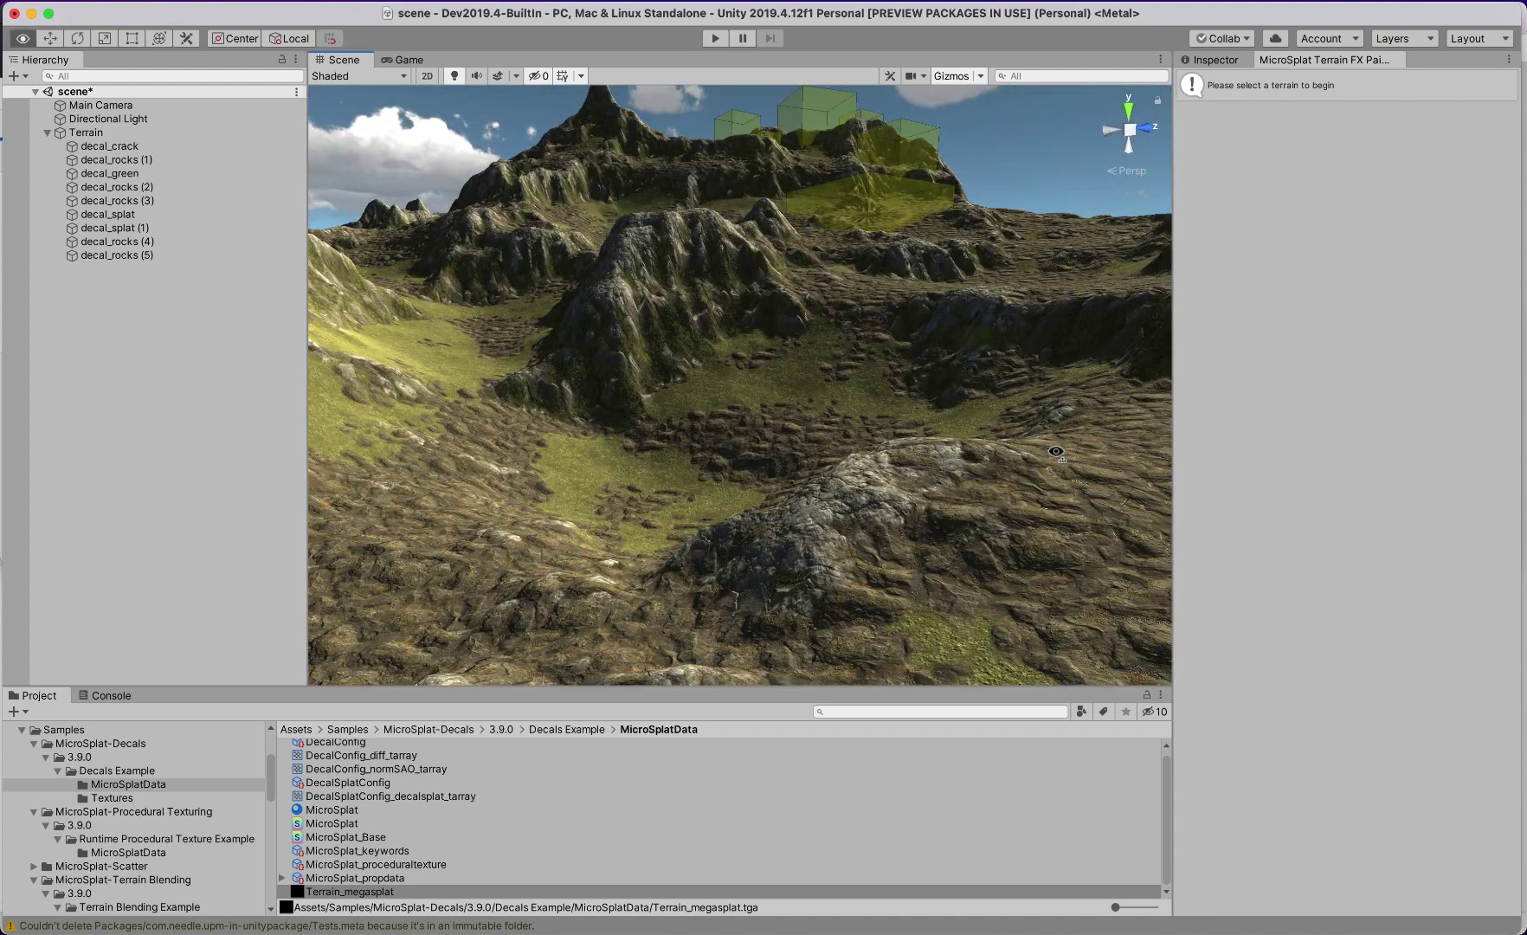
click(1228, 62)
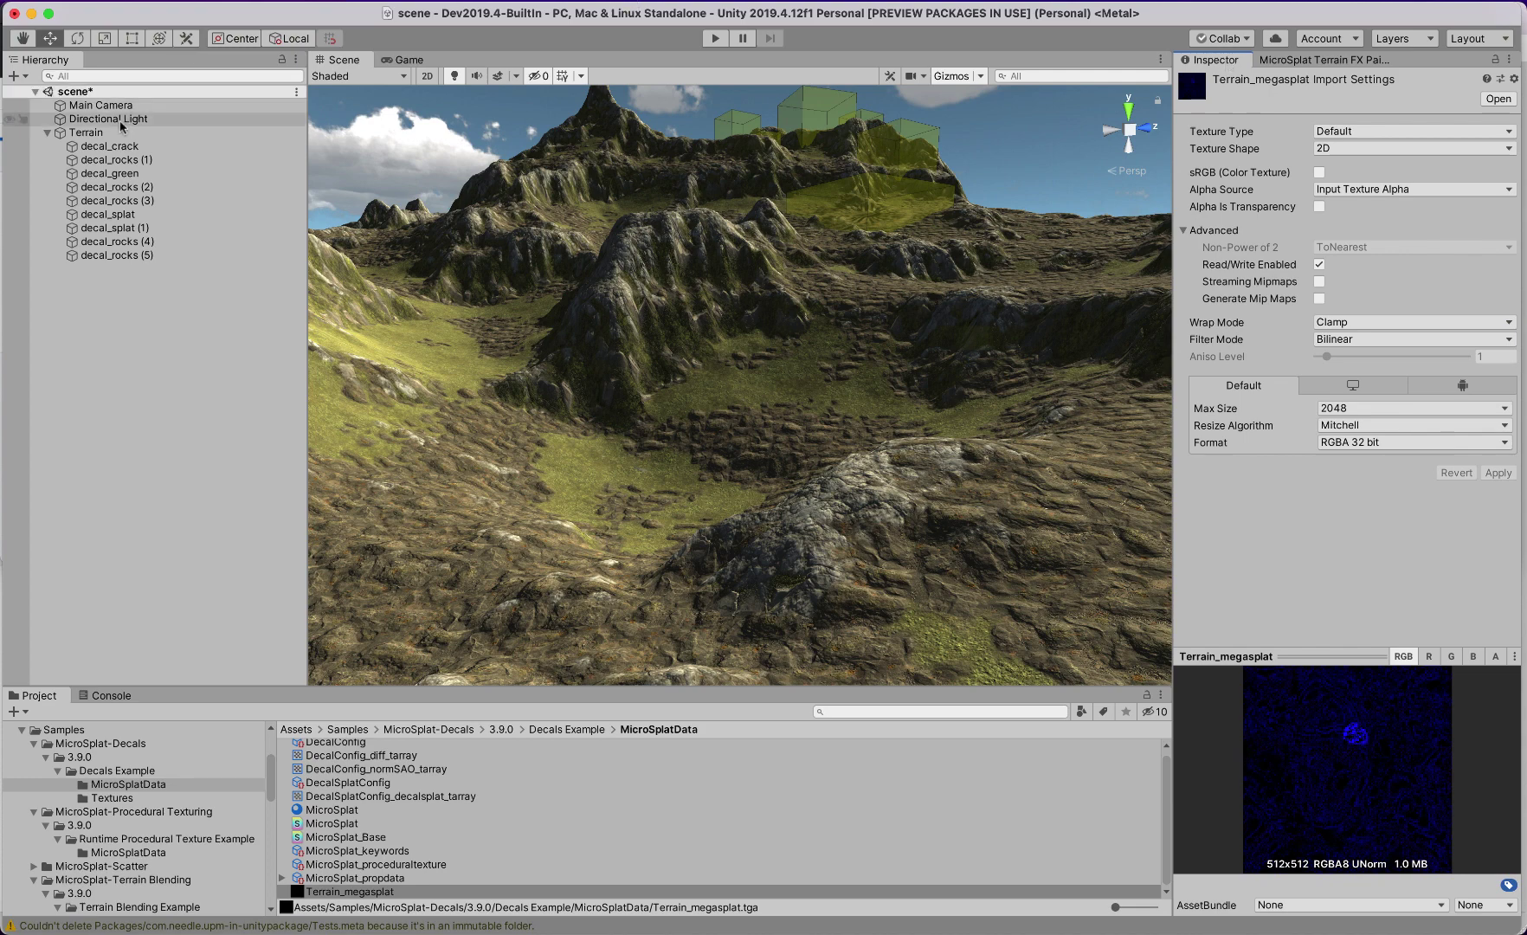
Open the Terrain's MicroSplat template material and set its shader type to Unity Terrain.
click(86, 132)
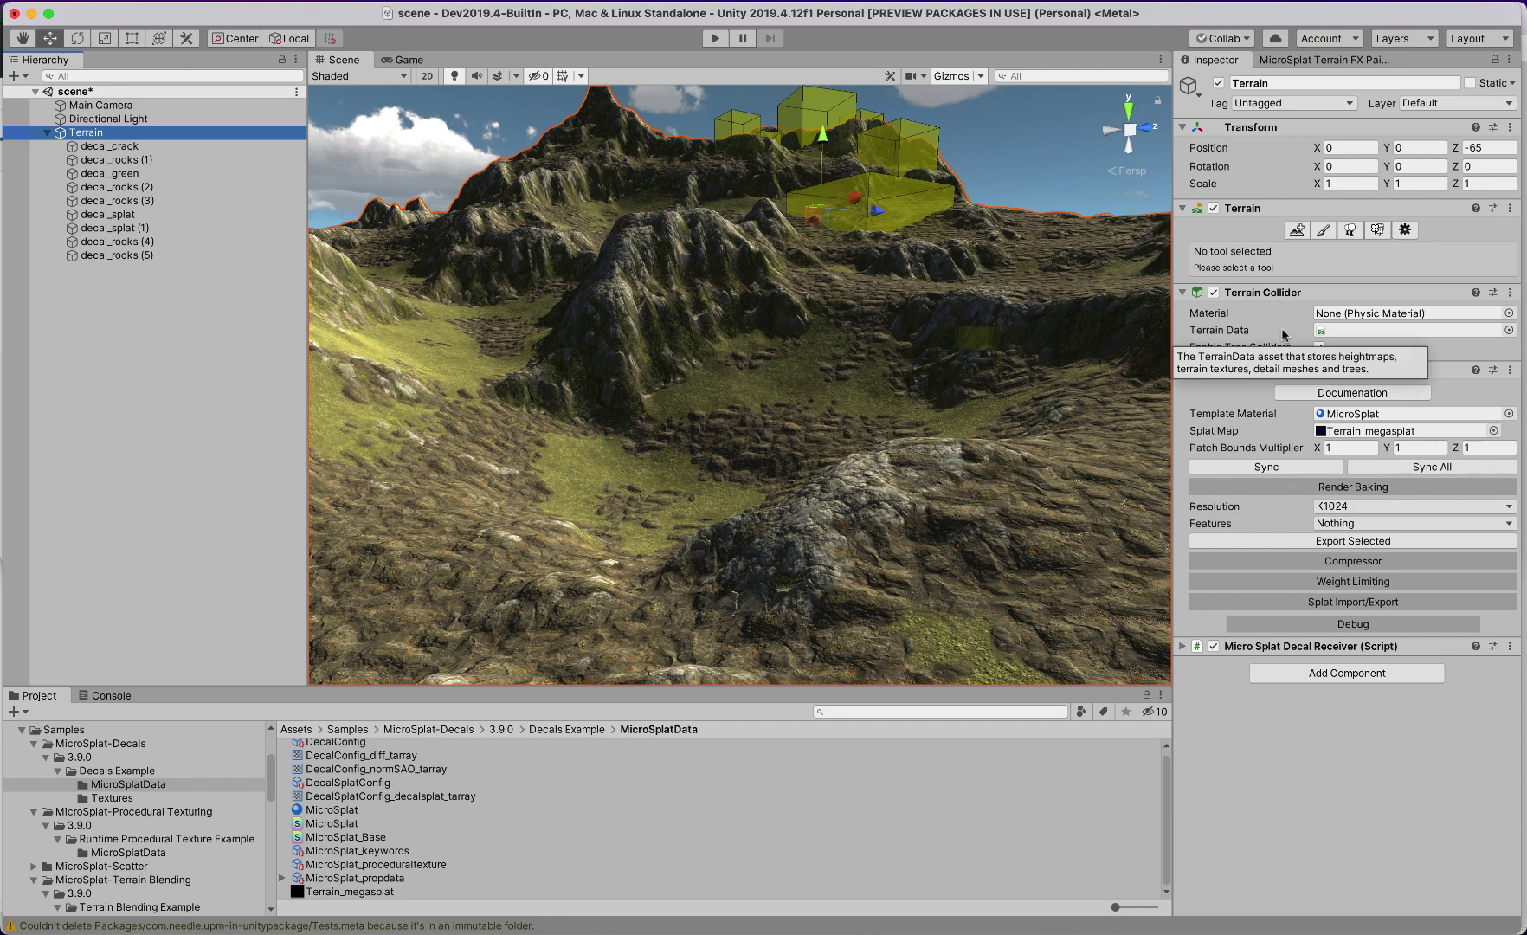
alt+drag(618, 450, 801, 473)
double_click(1393, 413)
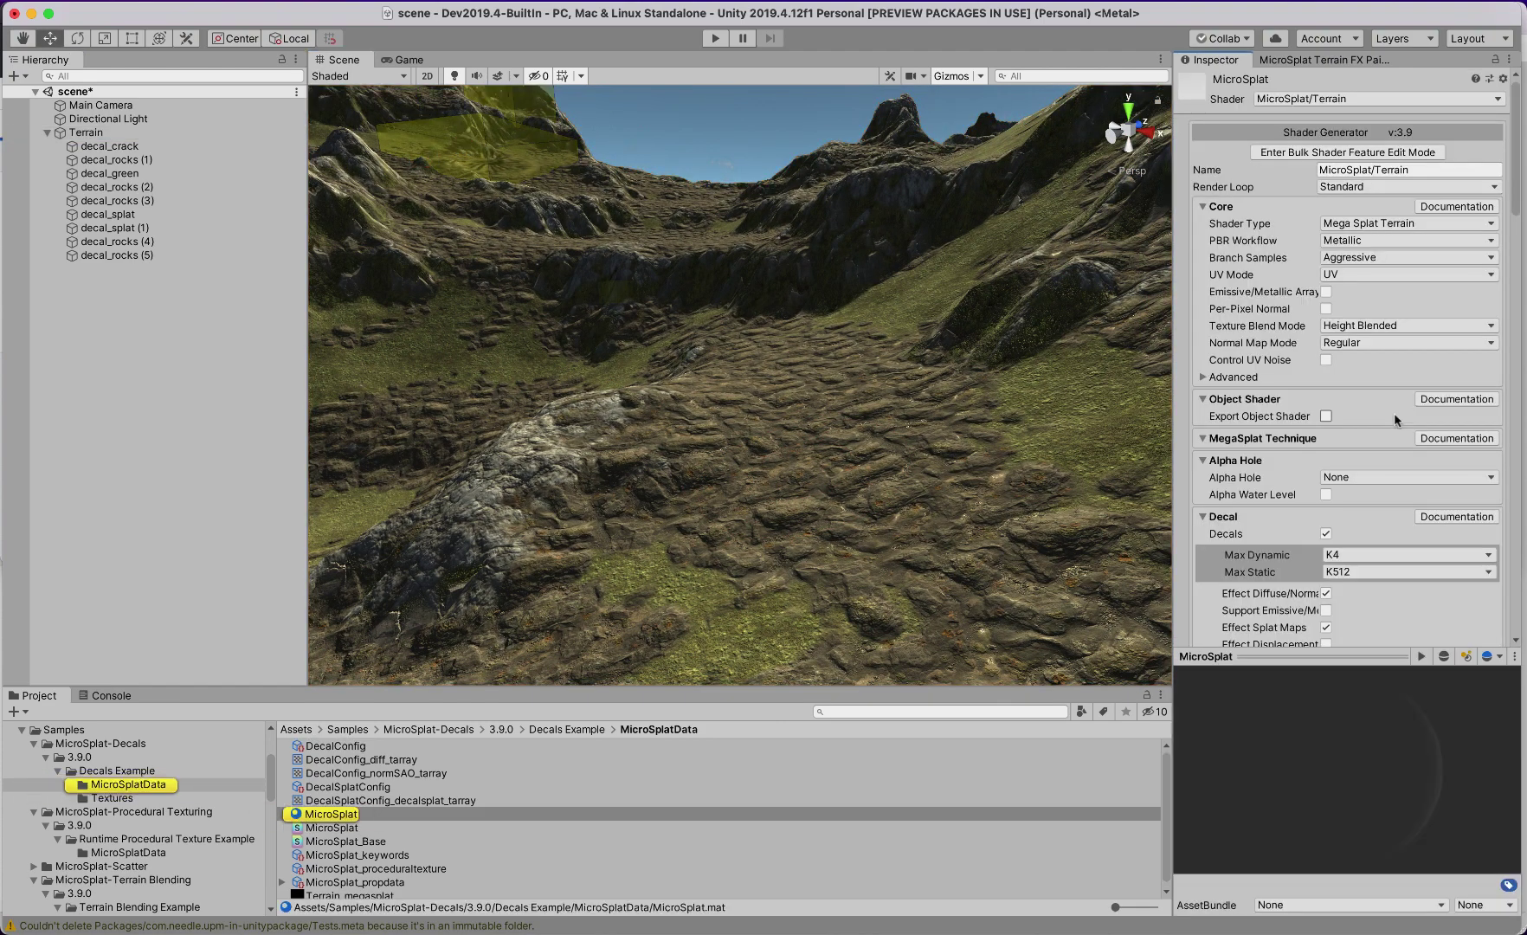
click(1356, 227)
click(1347, 141)
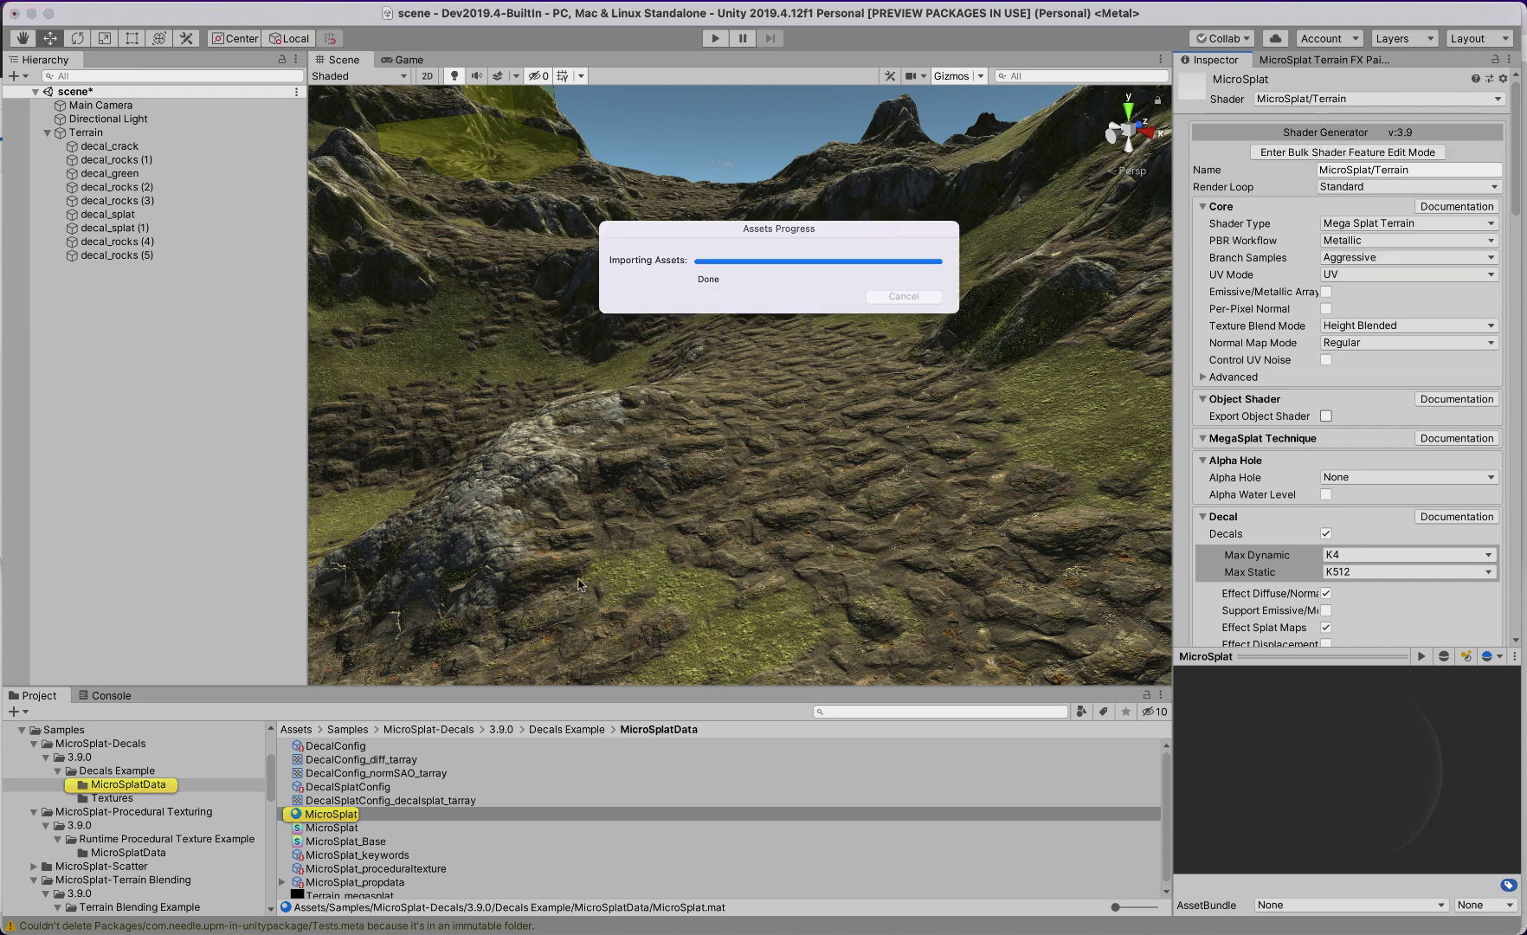
key(alt)
alt+drag(694, 437, 475, 470)
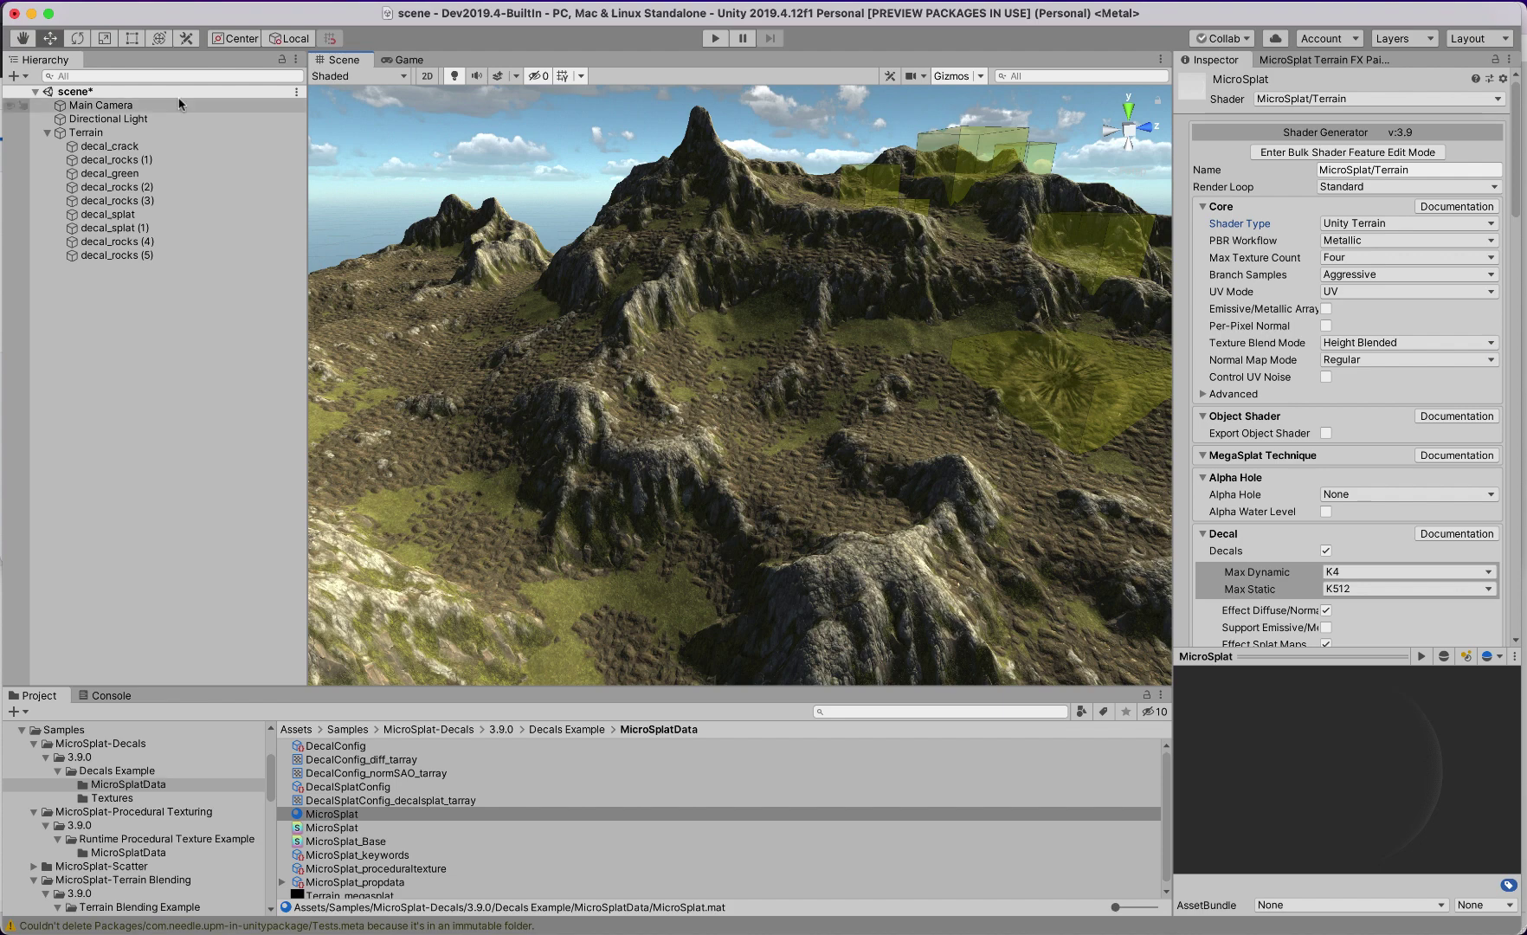
Check the Terrain object's terrain settings and bring up its Paint Texture tool with the terrain layers.
click(141, 133)
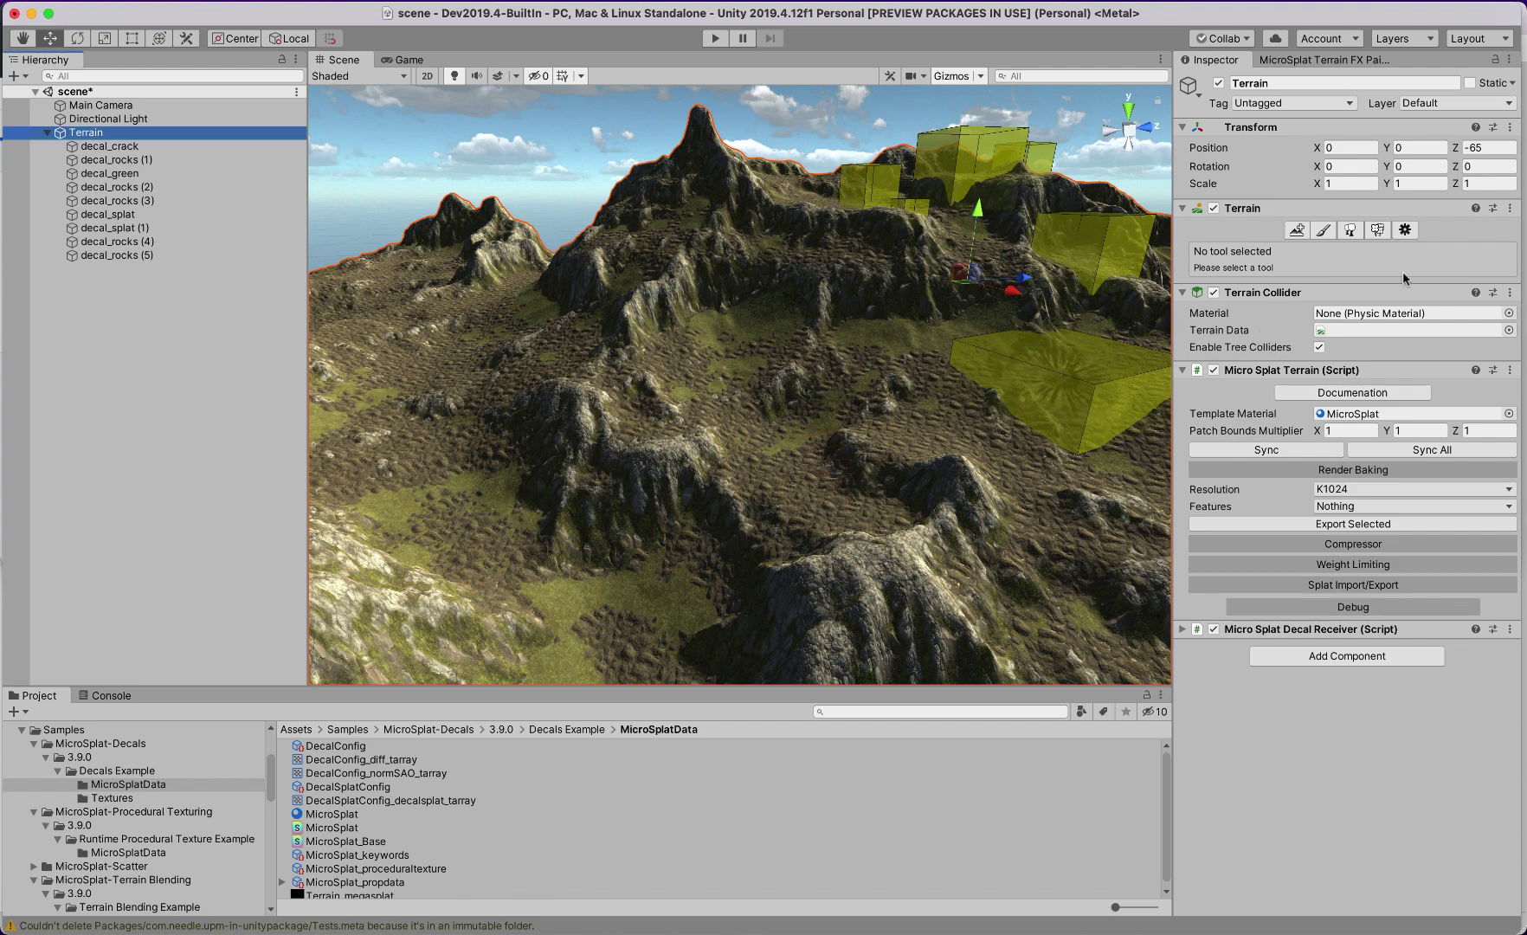
click(1405, 231)
scroll(1274, 517, down, 10)
scroll(1274, 517, up, 10)
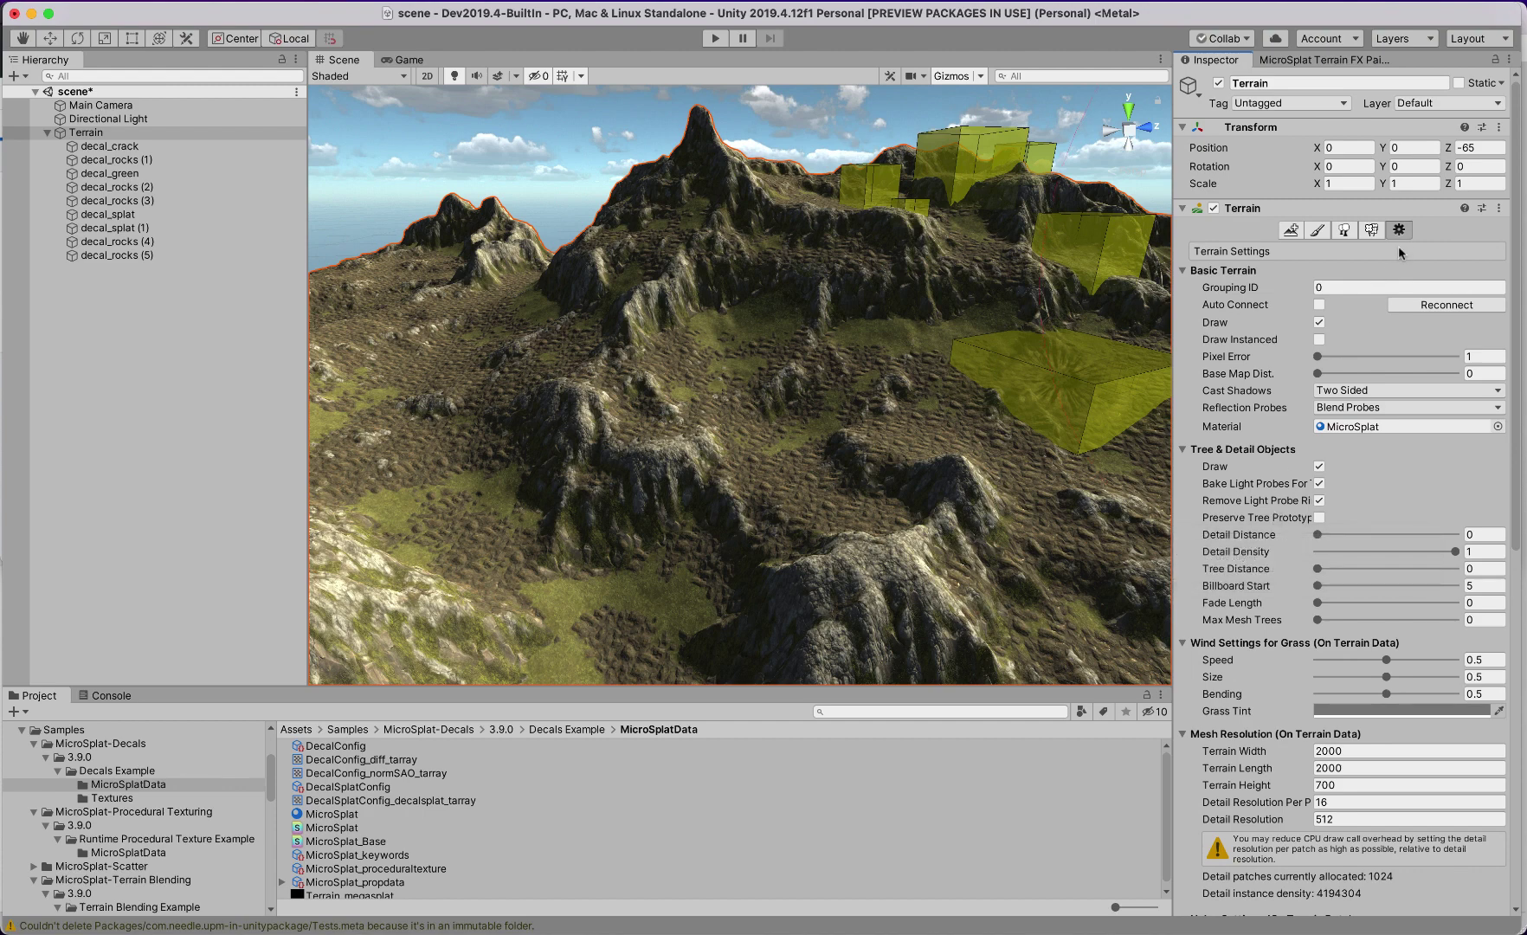
click(1314, 232)
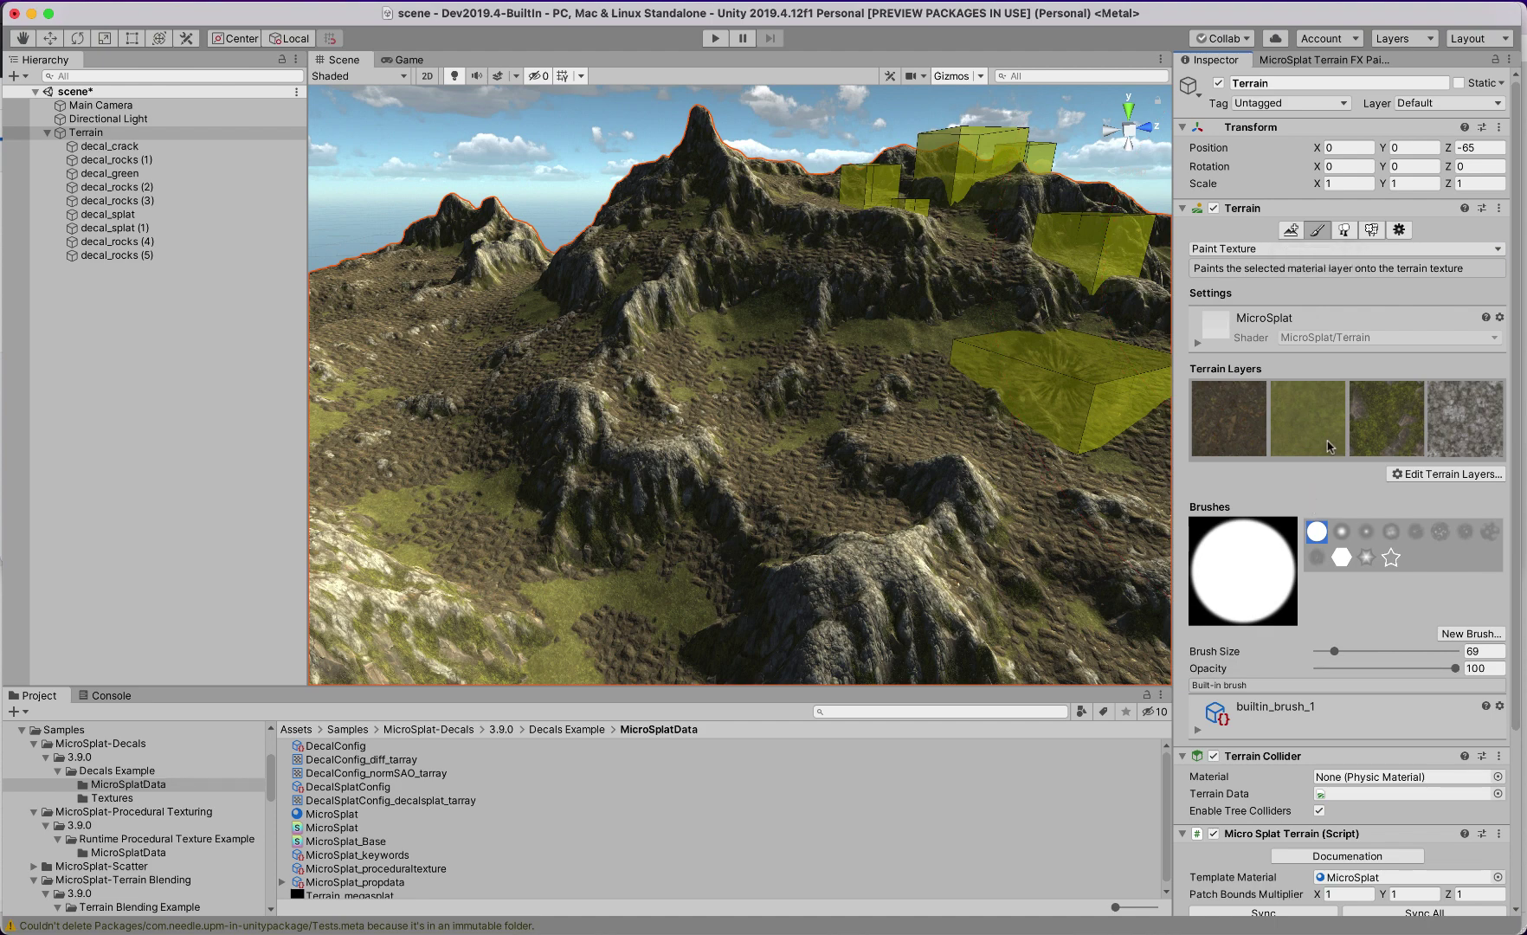